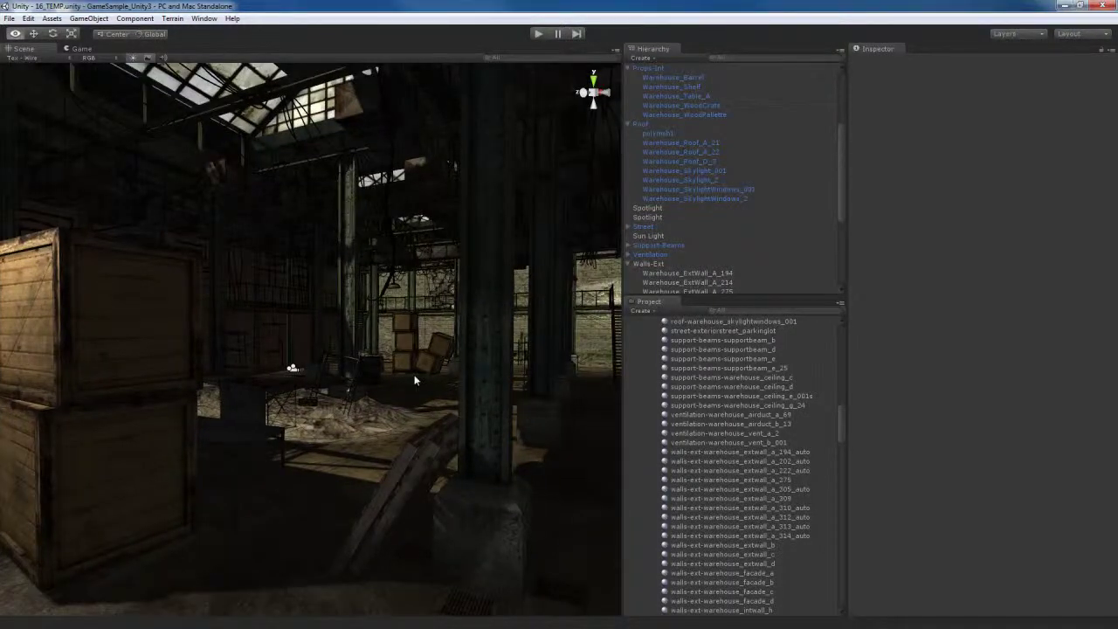
Examine the warehouse scene from the crate-filled interior out to the loading dock and courtyard.
right_drag(454, 401, 419, 408)
alt+drag(418, 408, 232, 466)
scroll(232, 466, down, 3)
alt+drag(276, 434, 204, 415)
mouse_move(205, 416)
right_down()
mouse_move(182, 399)
mouse_move(194, 400)
right_up()
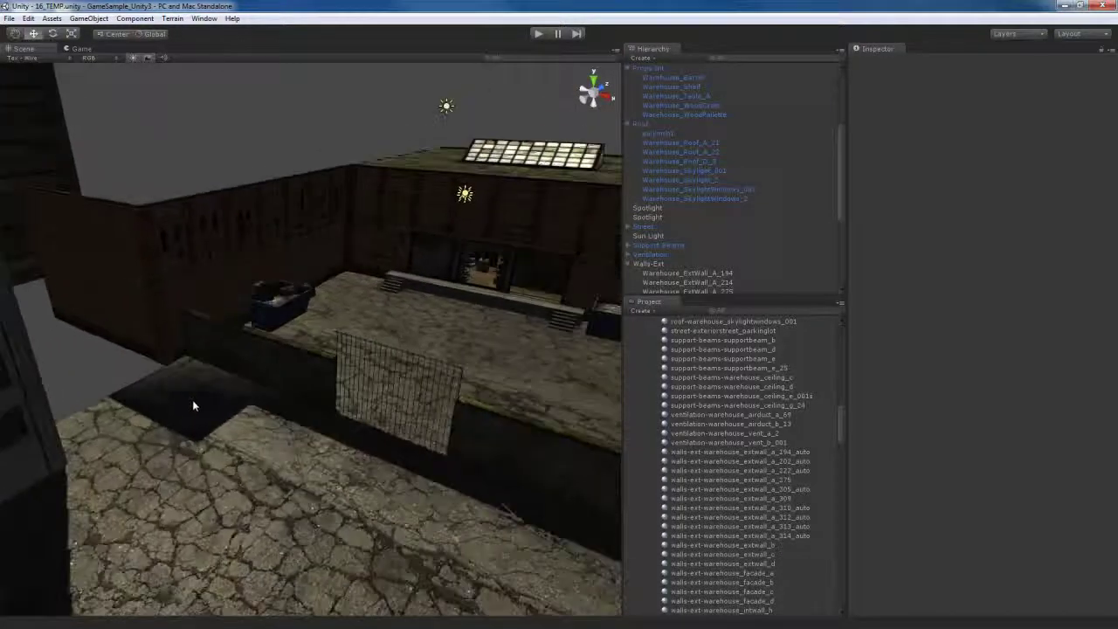
right_drag(298, 407, 404, 432)
key(w)
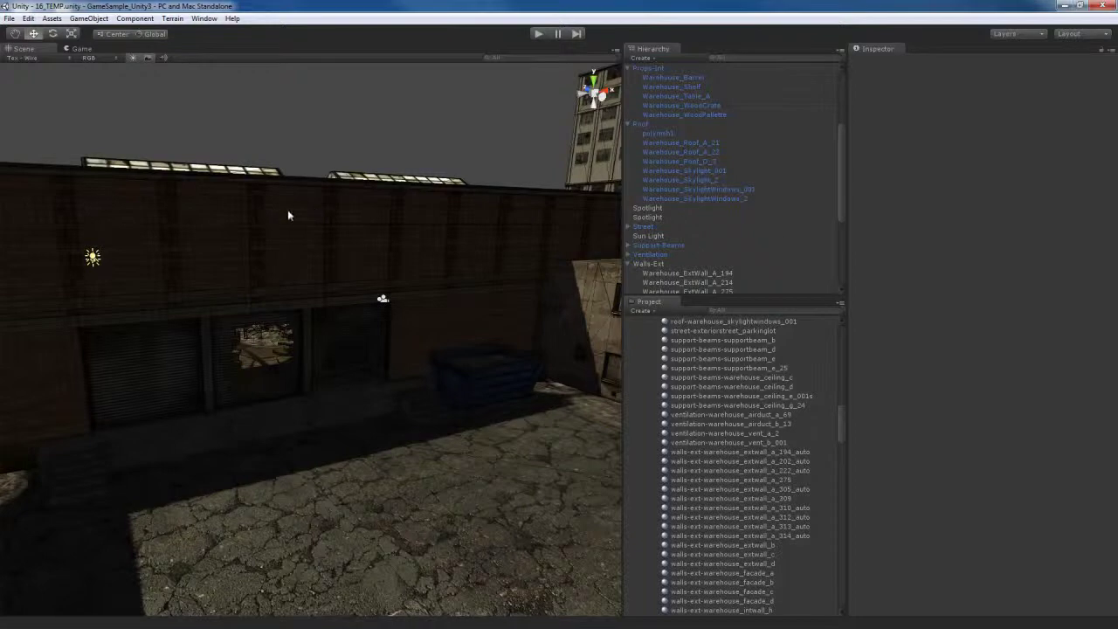
right_drag(288, 214, 324, 265)
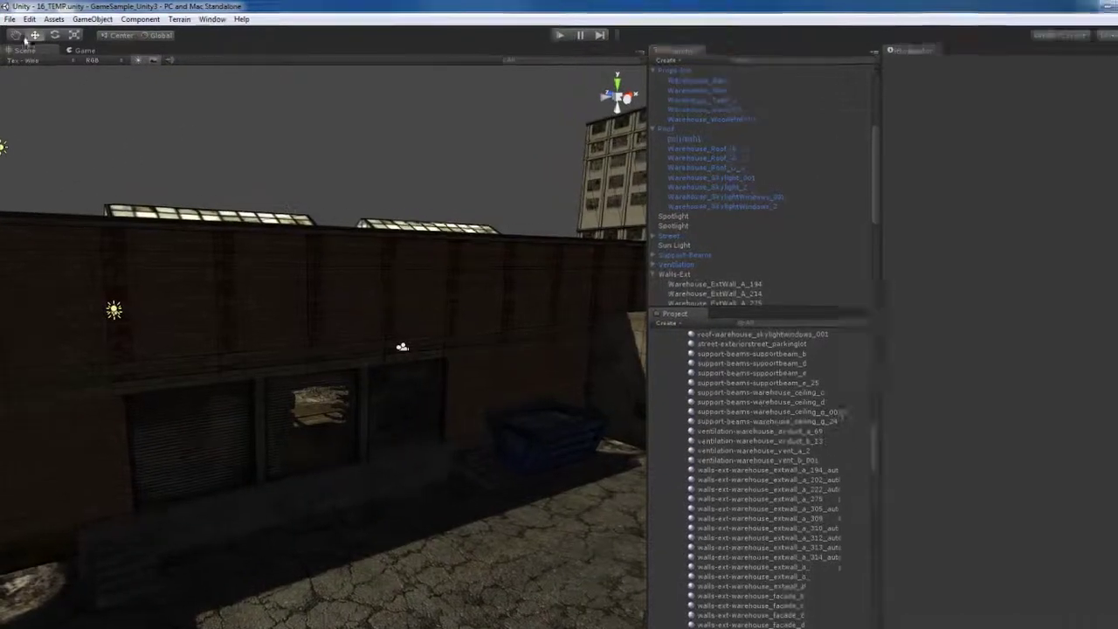
Open the project's Quality settings.
click(28, 19)
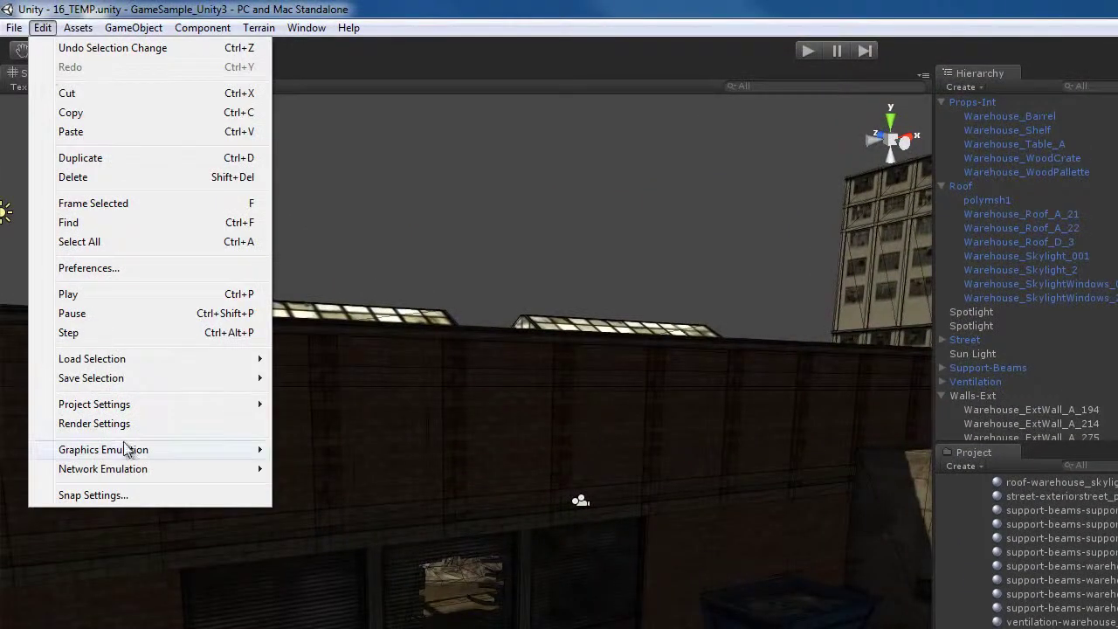
mouse_move(129, 410)
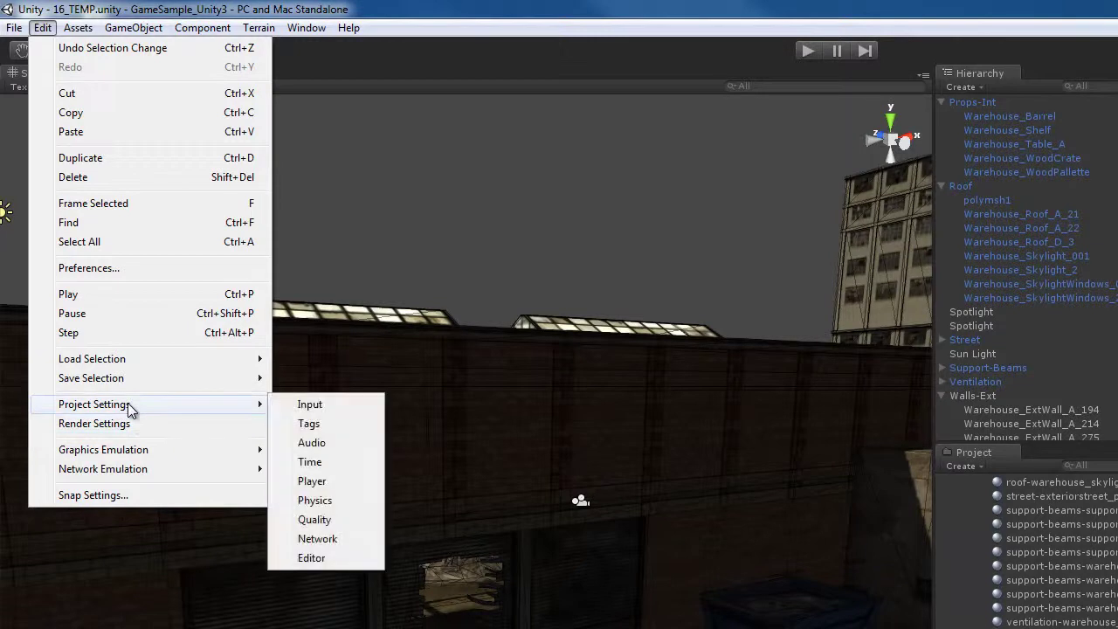
click(319, 524)
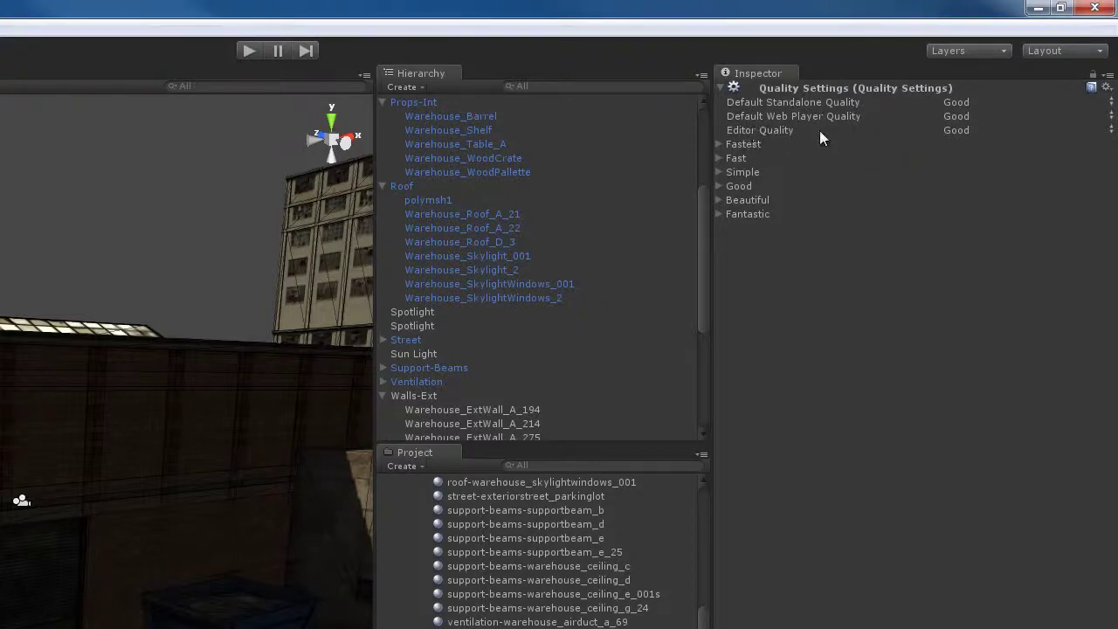
Switch the Editor Quality to Fastest, view the loading dock without shadows, and return it to Good.
click(956, 130)
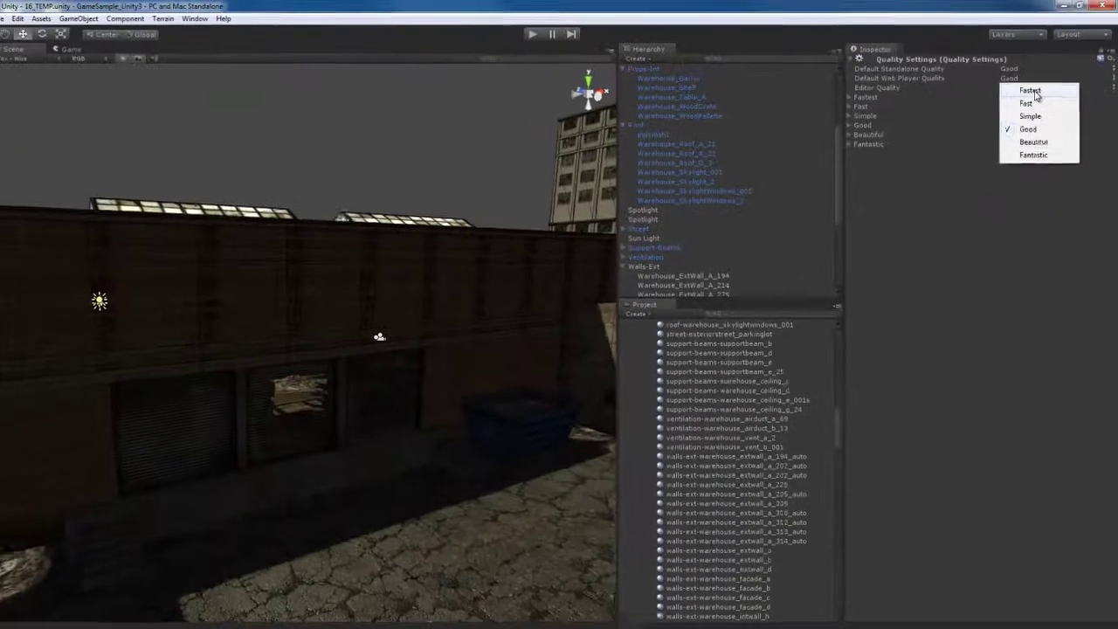
click(994, 135)
right_drag(409, 387, 434, 374)
alt+drag(434, 377, 381, 377)
key(a)
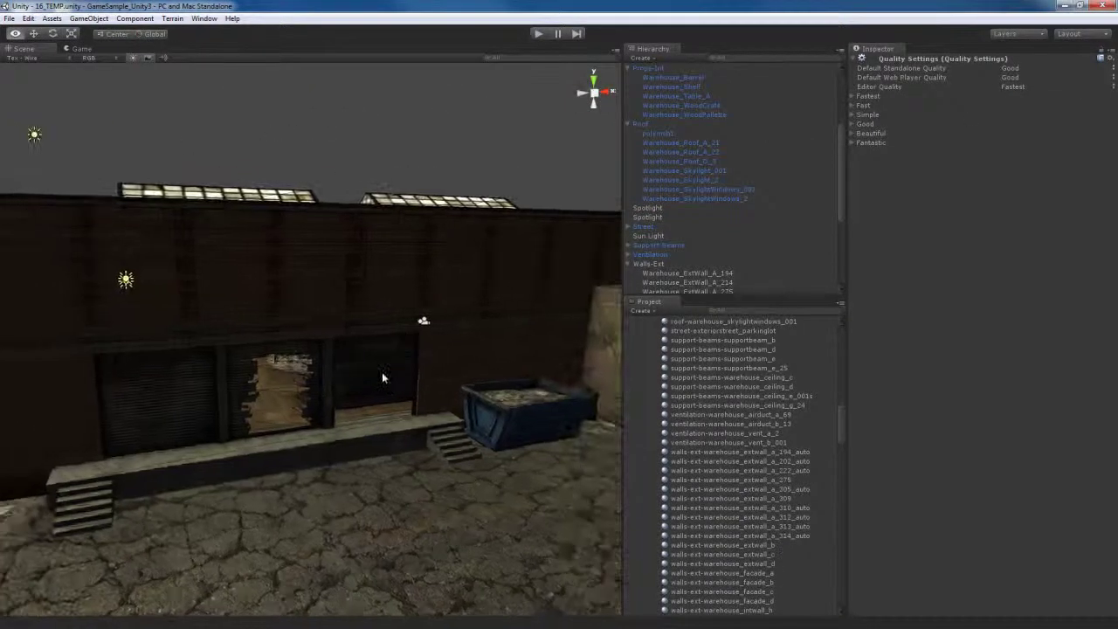
click(1017, 89)
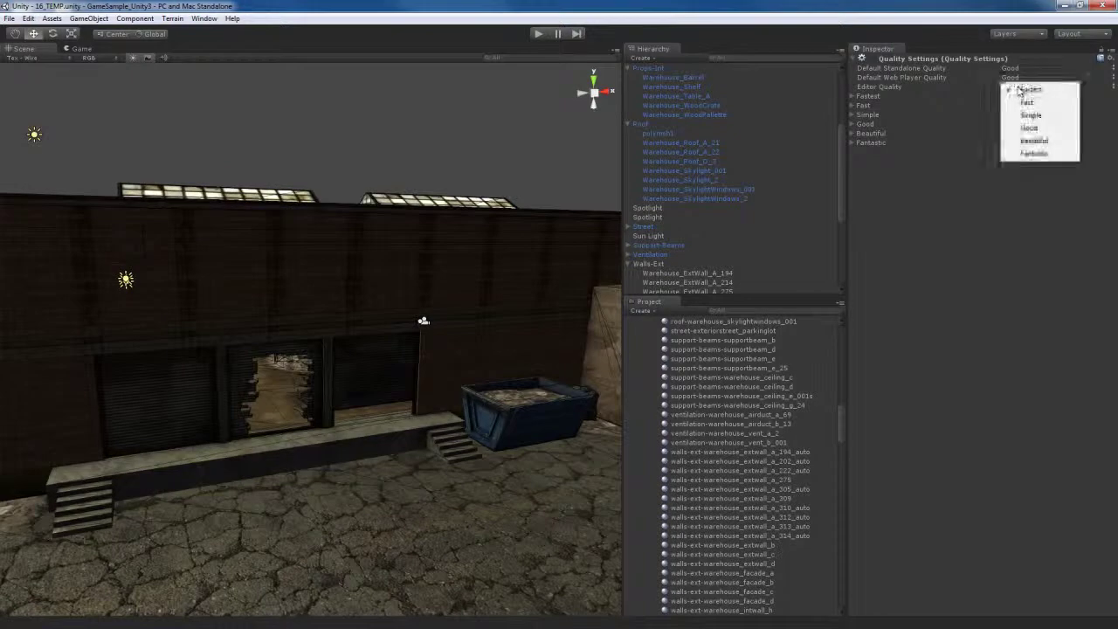
click(1029, 130)
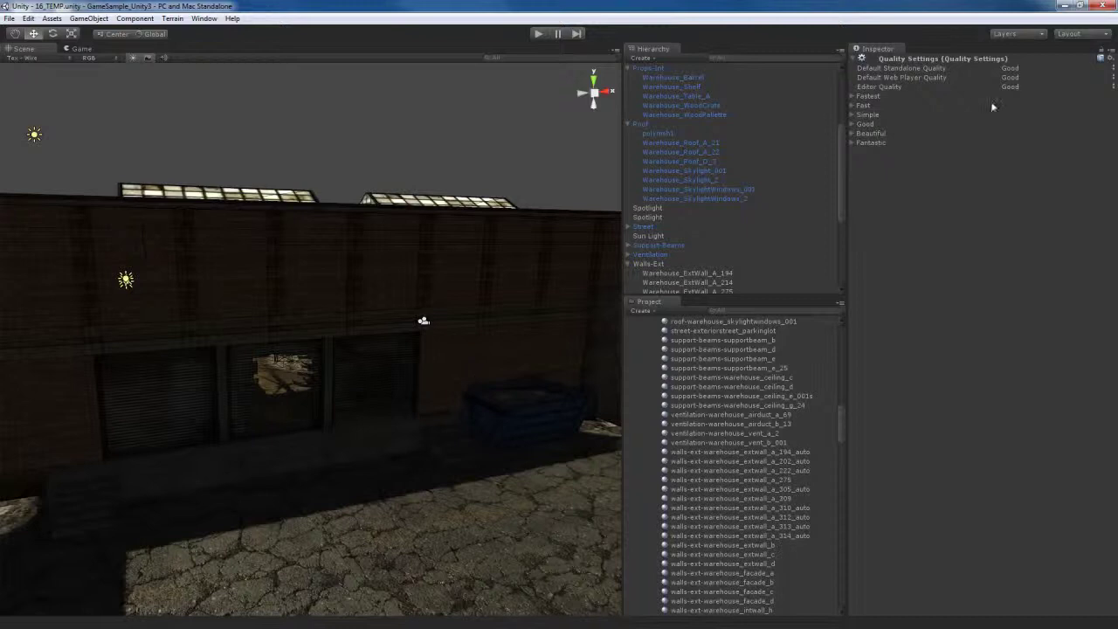
Set the Editor Quality to Fantastic and inspect the shadows in the courtyard and on the warehouse floor.
click(1009, 89)
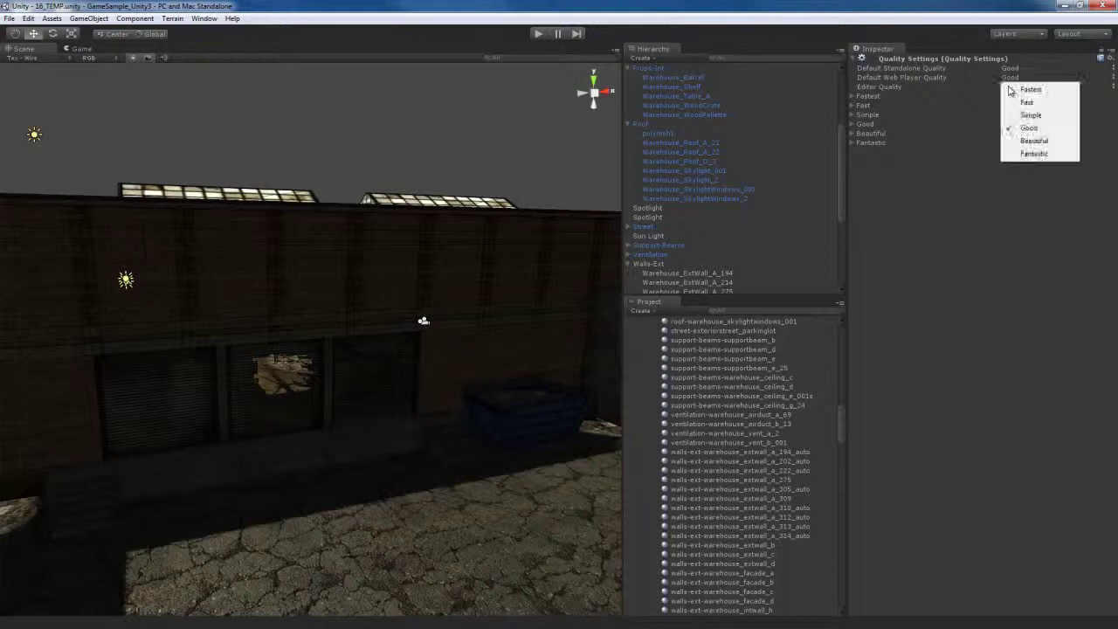
click(1035, 155)
right_drag(362, 444, 227, 525)
key(s)
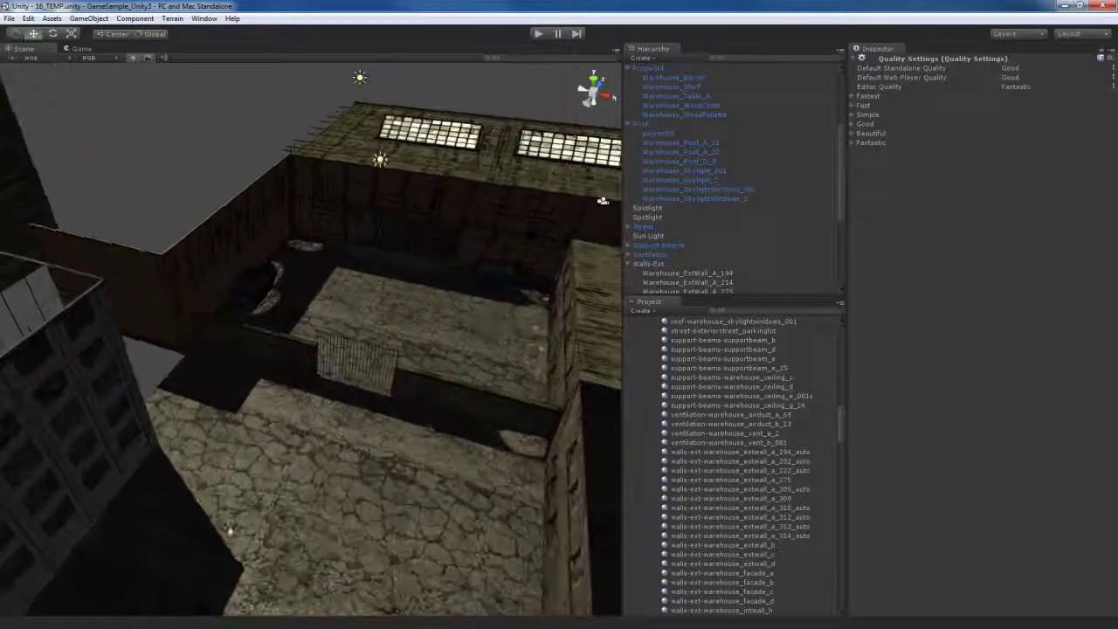
right_drag(340, 378, 344, 383)
alt+drag(344, 382, 474, 395)
alt+drag(452, 437, 427, 426)
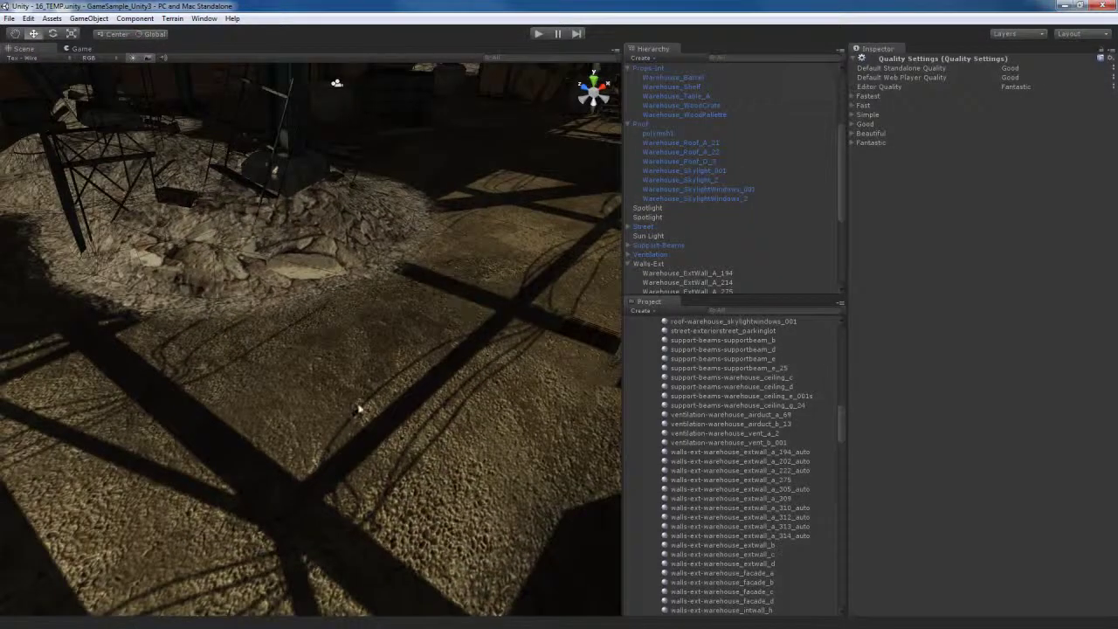
Switch the Editor Quality to Good and back to Fantastic to compare the shadows across the warehouse floor.
click(1022, 87)
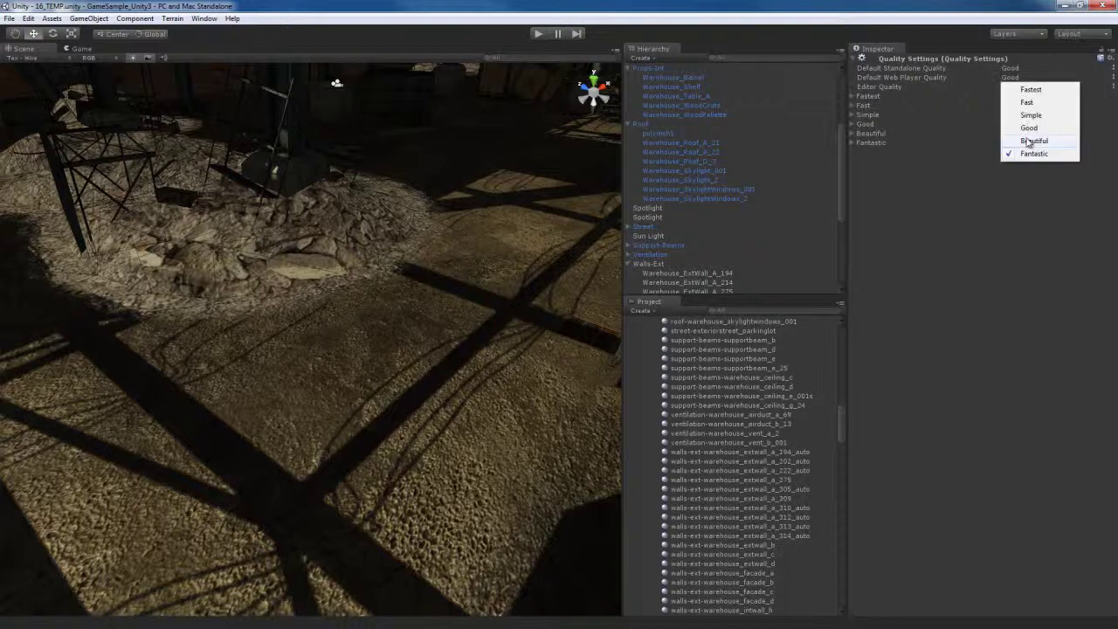
click(1028, 128)
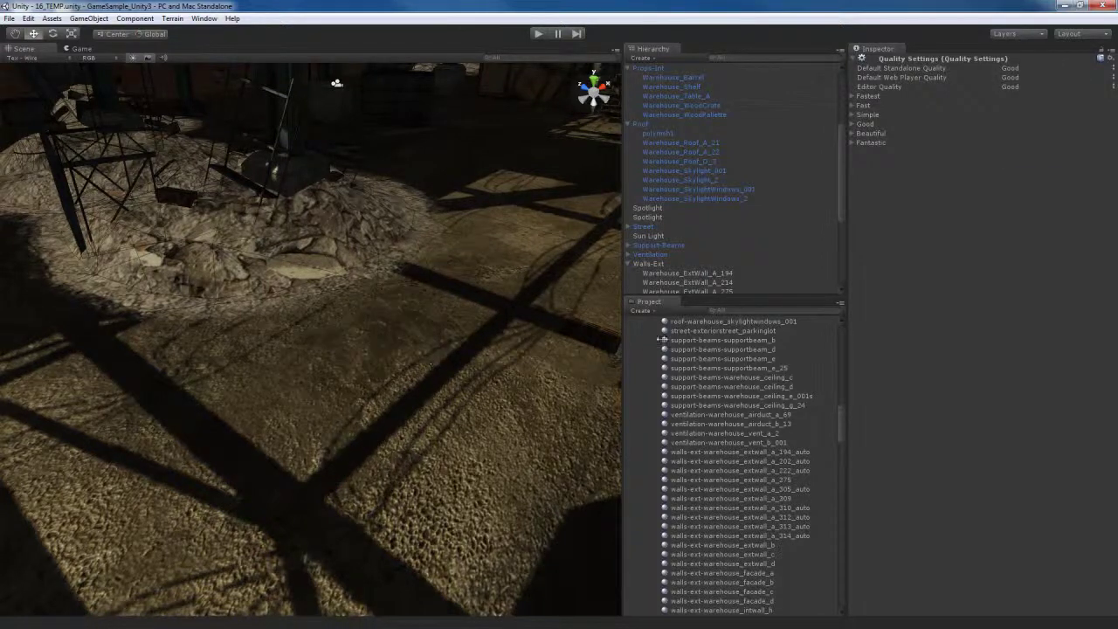
click(1013, 88)
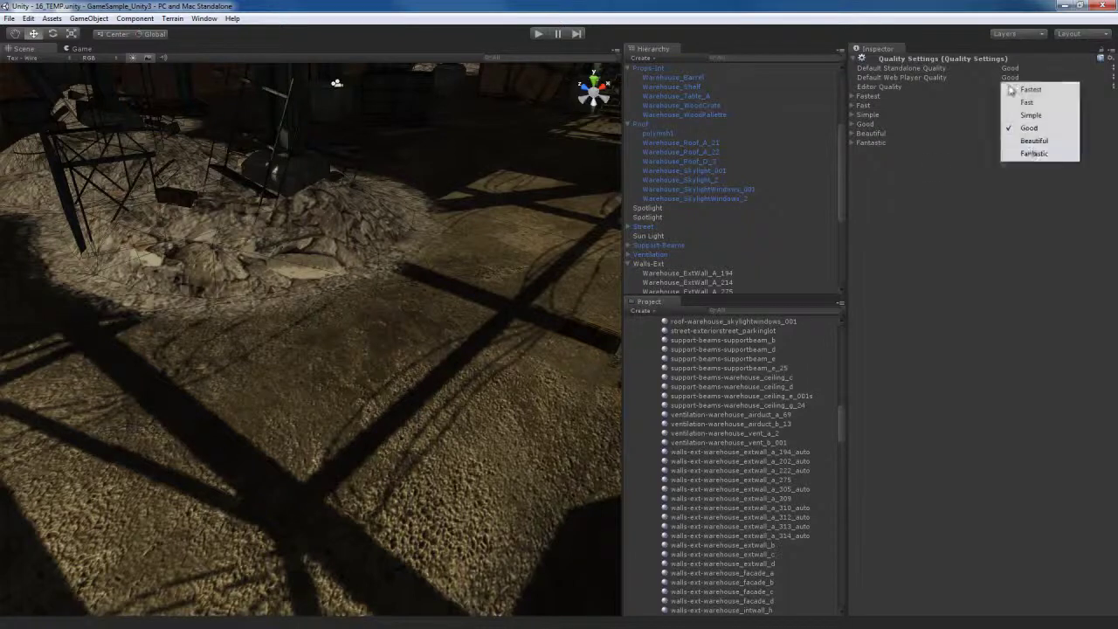
click(1032, 154)
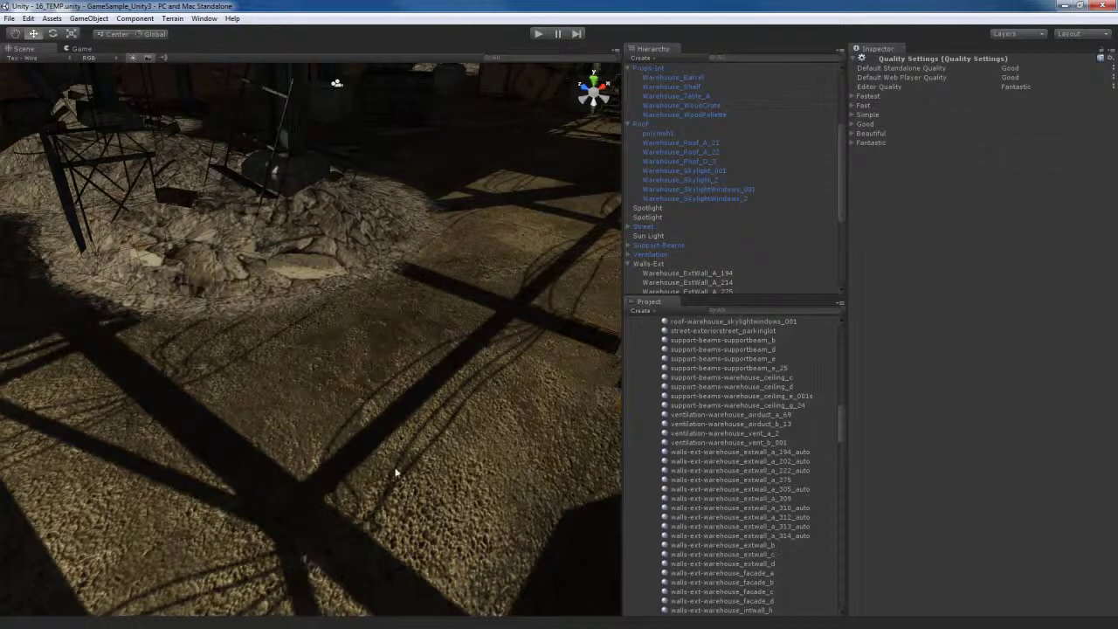
scroll(411, 463, up, 5)
scroll(409, 461, down, 10)
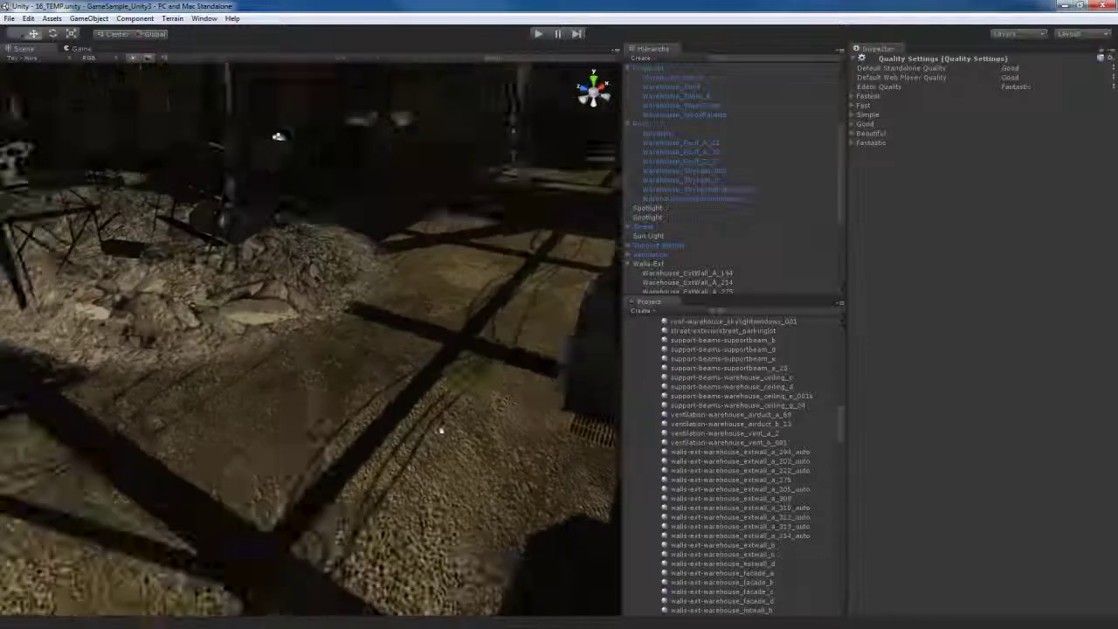
right_drag(413, 425, 201, 401)
scroll(426, 375, up, 5)
right_drag(539, 405, 335, 394)
right_drag(463, 395, 545, 387)
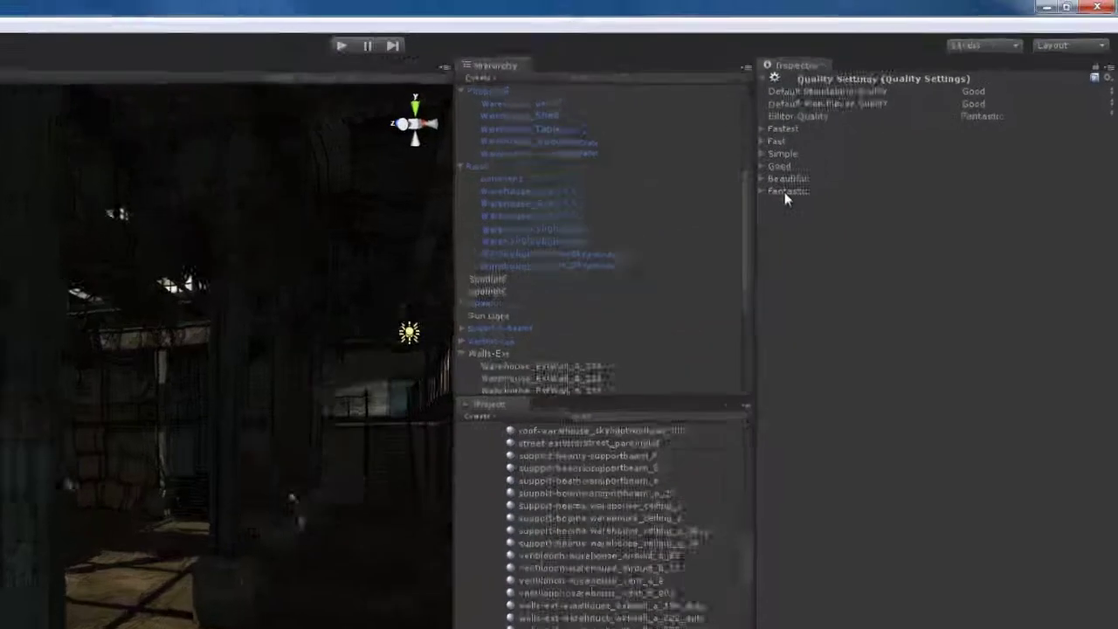
Review the Fantastic quality level's options, keeping Shadow Resolution at High Resolution, and collapse its settings.
click(869, 143)
drag(744, 215, 766, 222)
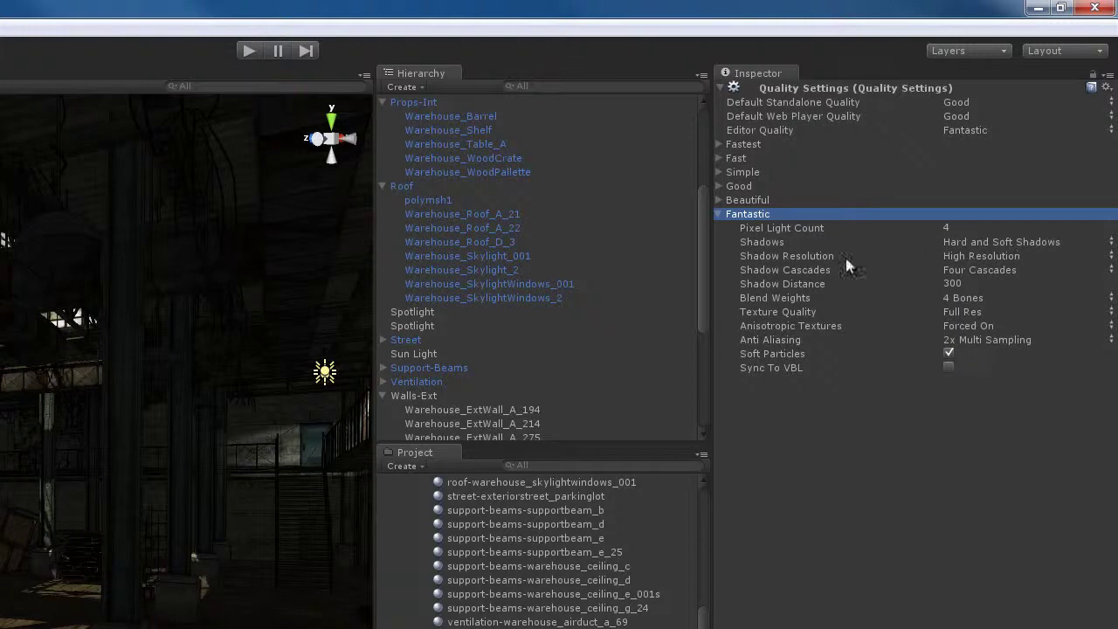
click(943, 257)
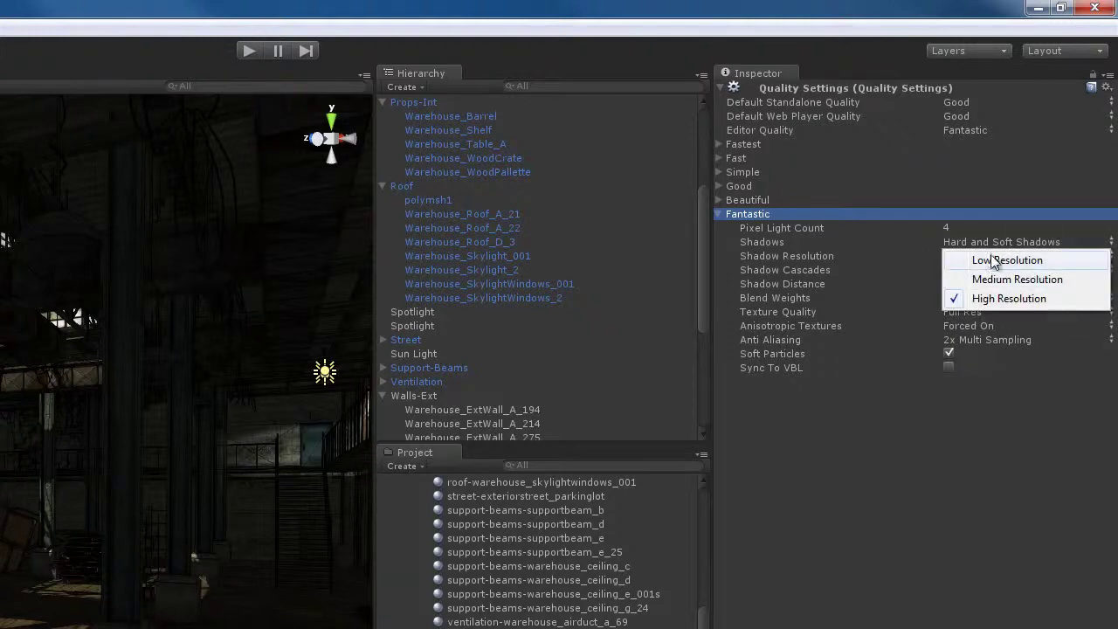
click(990, 301)
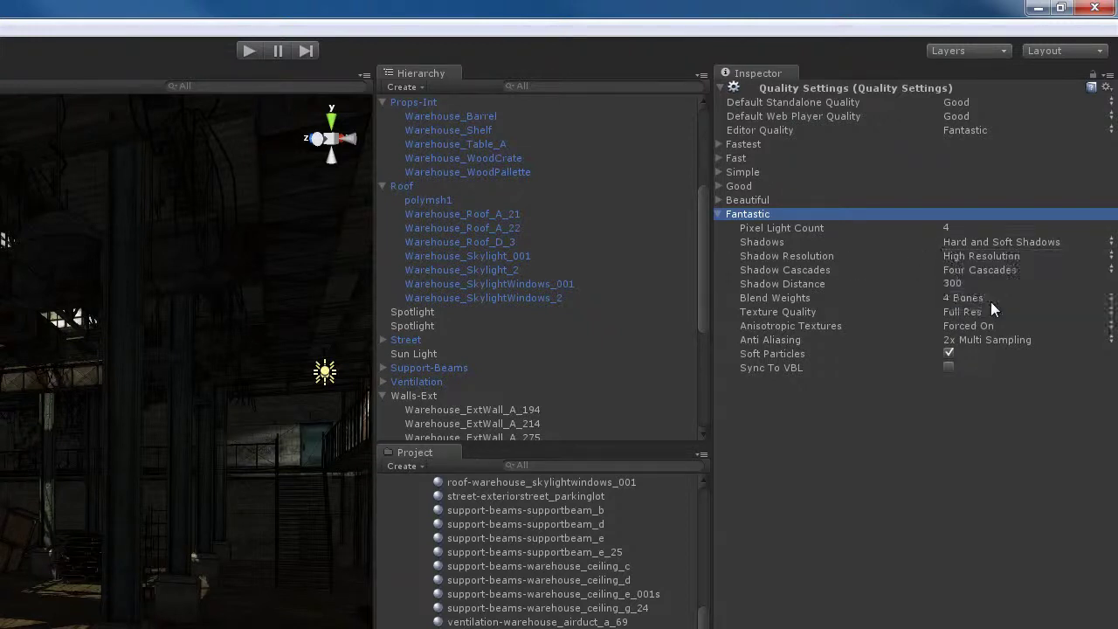
click(740, 215)
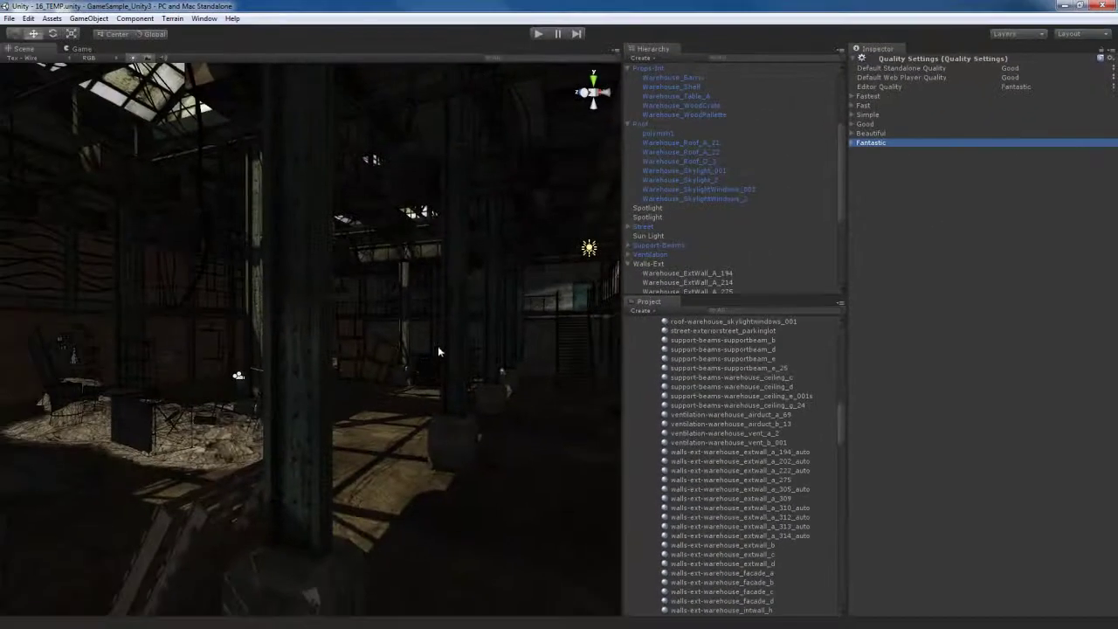
Open the scene's Render Settings and set the Ambient Light color to pure black.
alt+drag(95, 524, 52, 529)
key(a)
right_drag(410, 350, 406, 343)
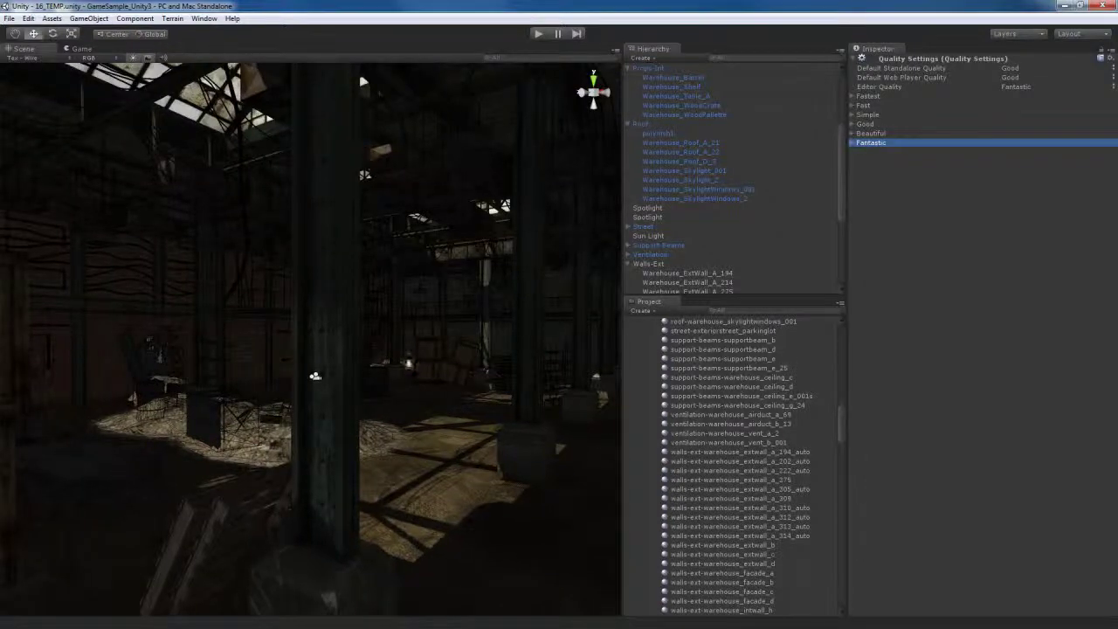
right_drag(480, 380, 369, 384)
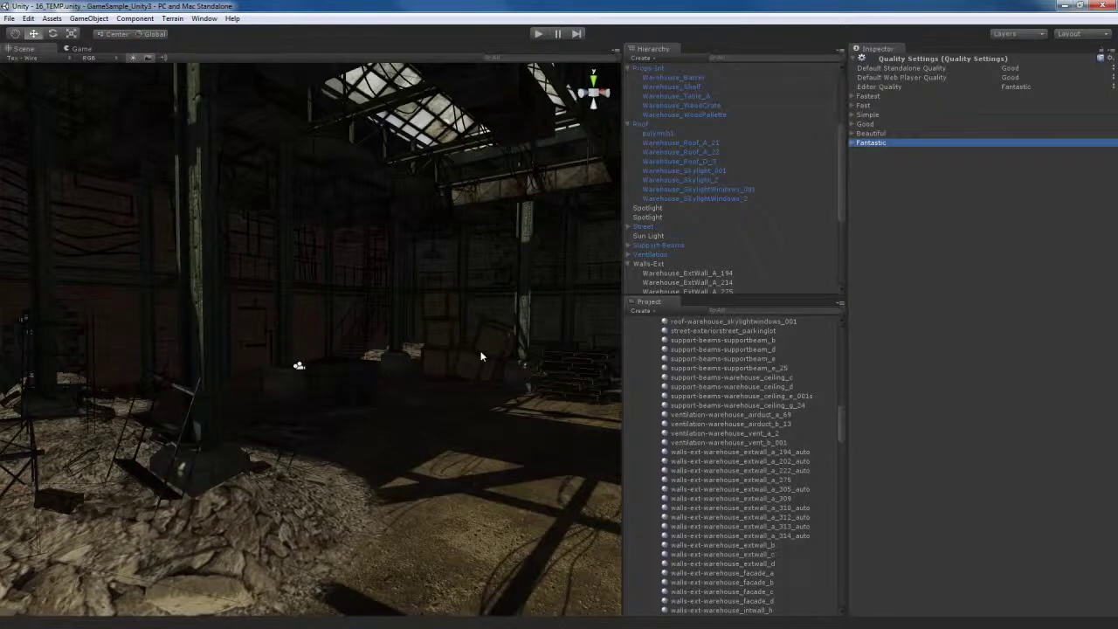
click(28, 18)
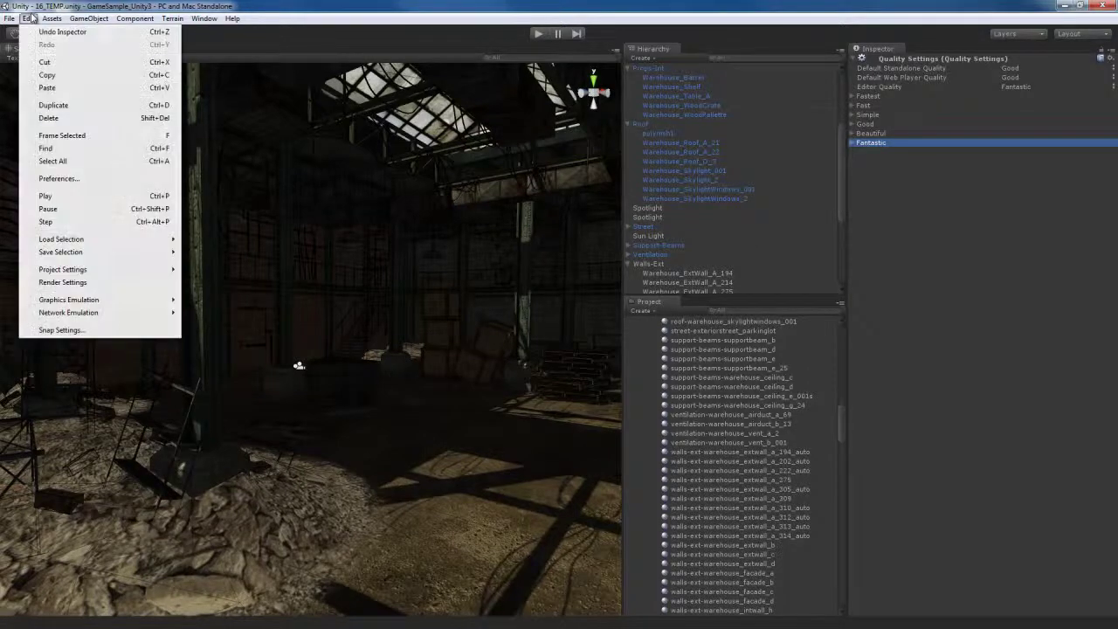
click(69, 283)
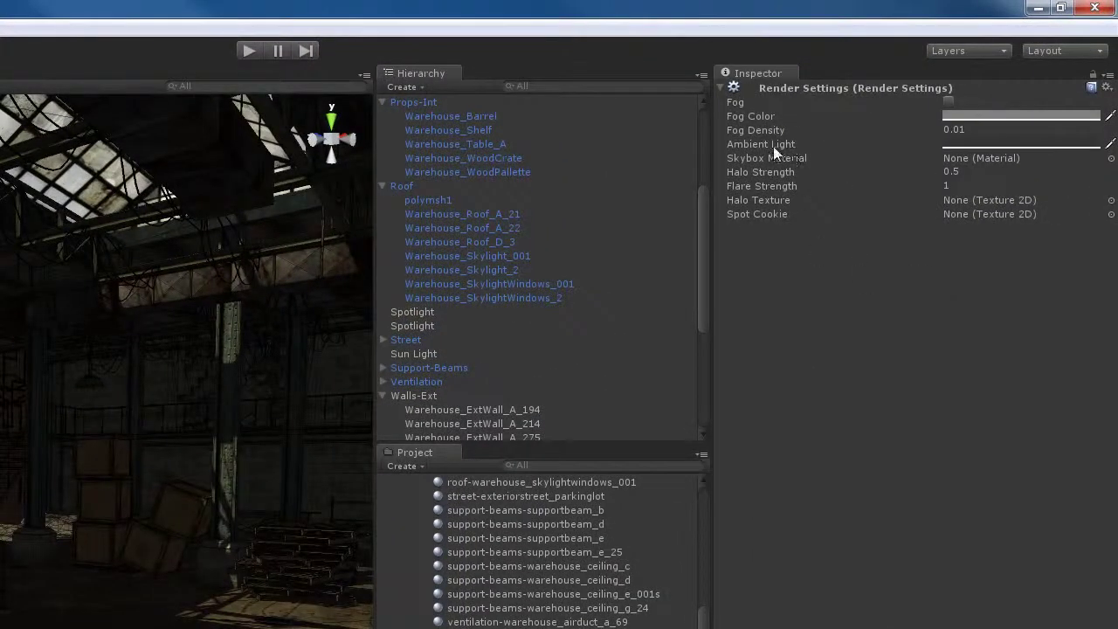
click(1000, 146)
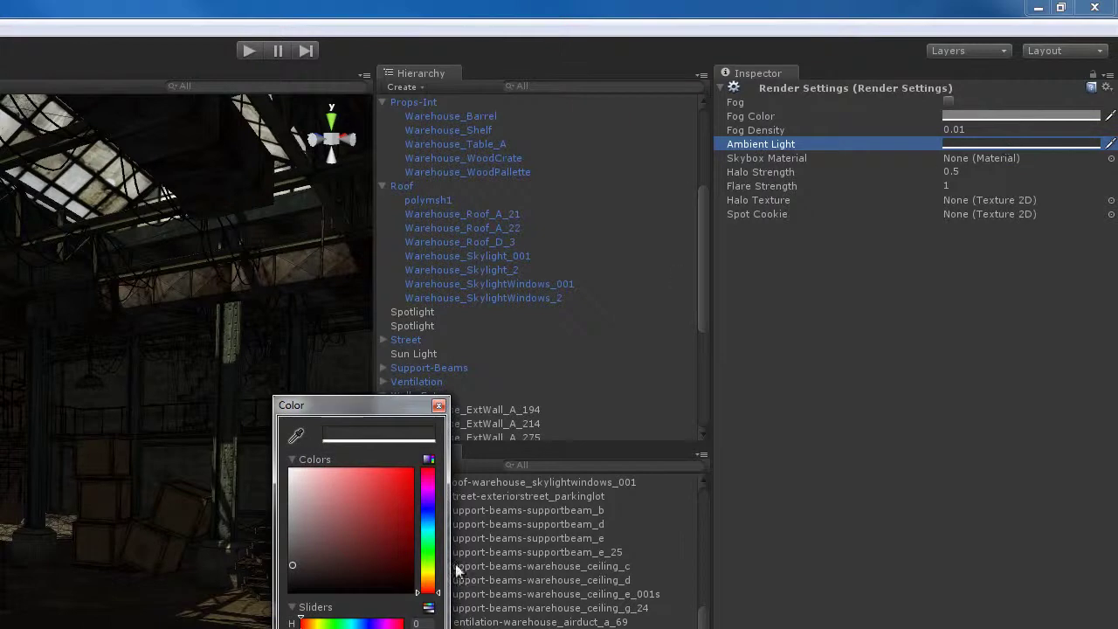
drag(298, 565, 278, 605)
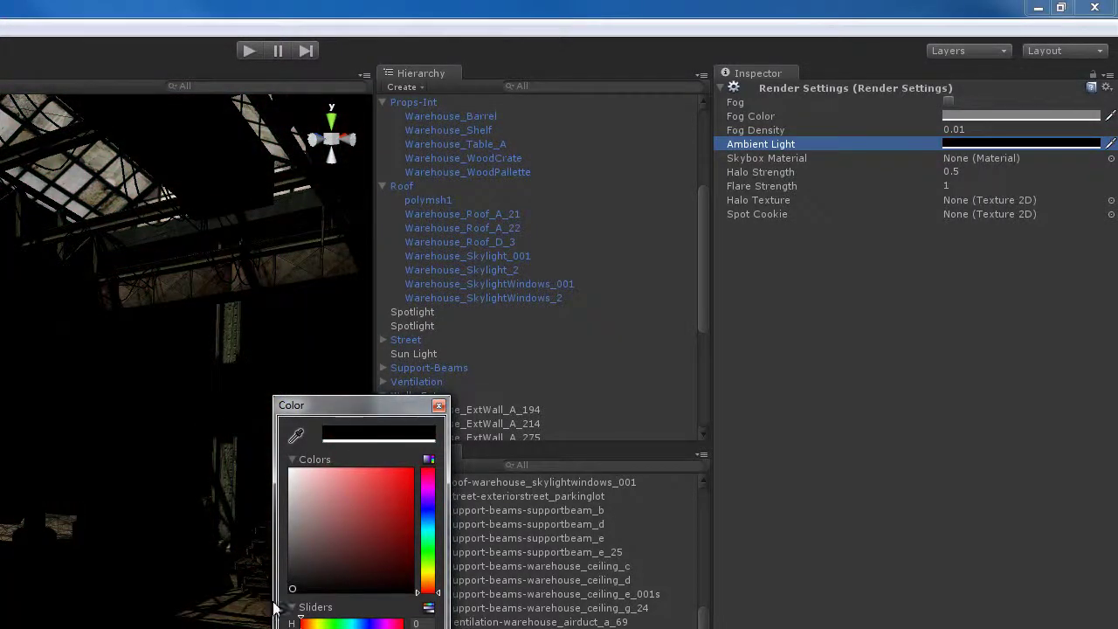
click(438, 406)
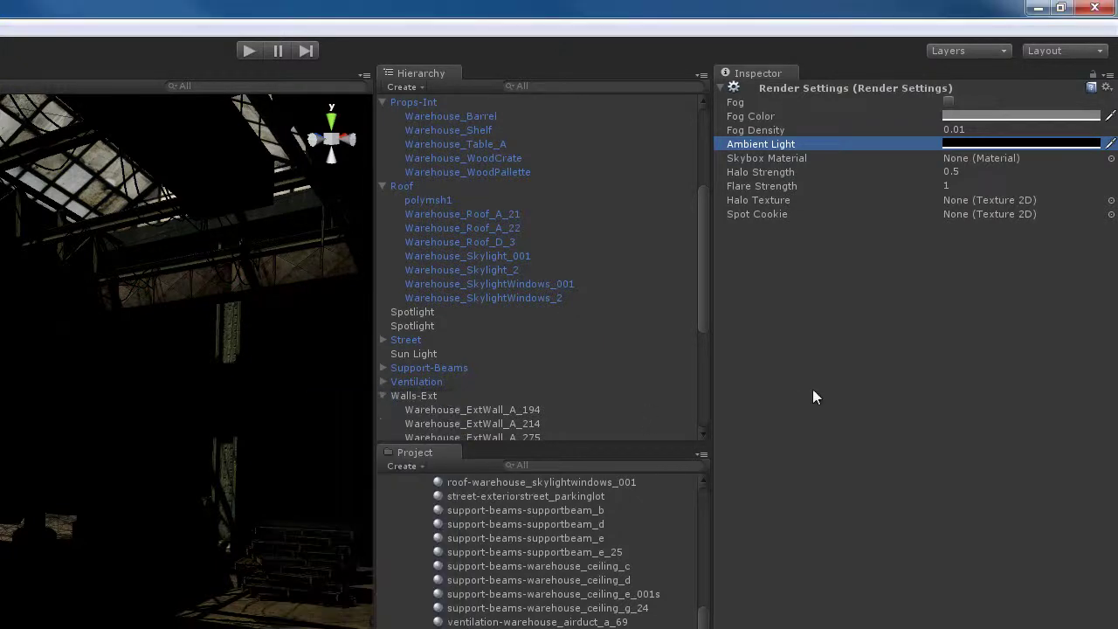
Examine the spotlit brick wall, the stairs and the sunlit warehouse floor with ambient light turned to black.
right_drag(23, 575, 196, 556)
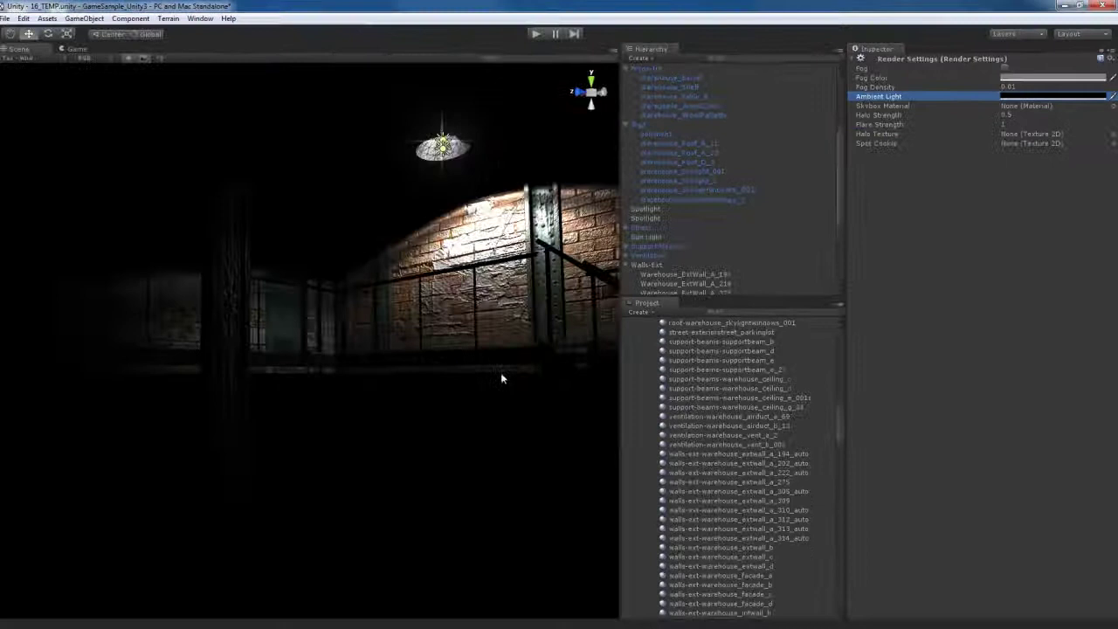
alt+drag(502, 378, 360, 380)
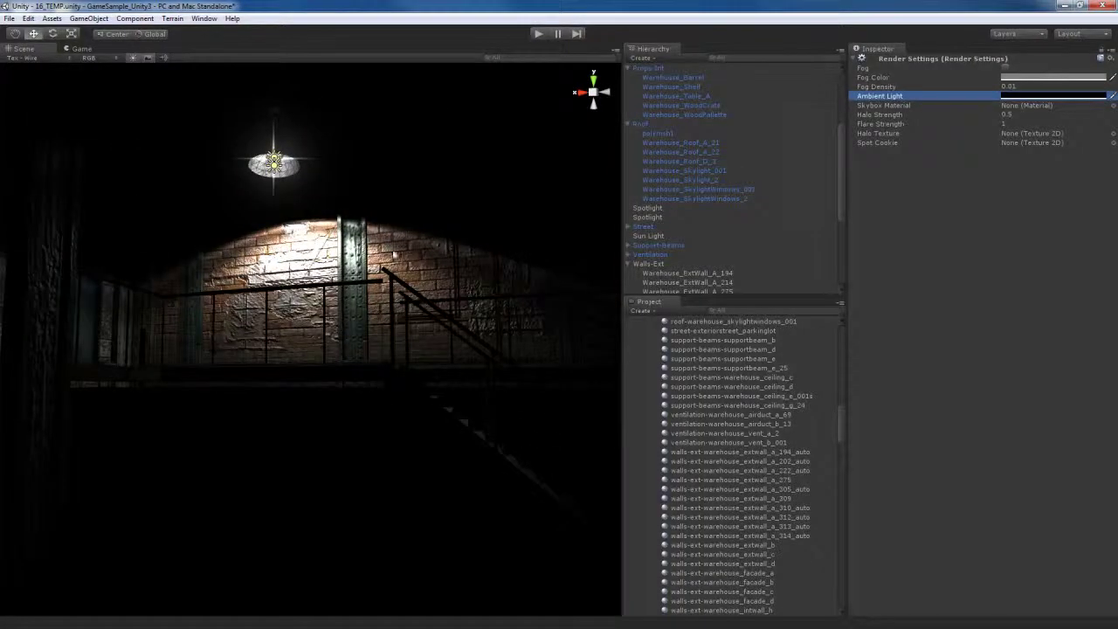
alt+drag(347, 343, 466, 375)
key(a)
right_drag(467, 371, 544, 363)
key(w)
alt+drag(542, 363, 454, 391)
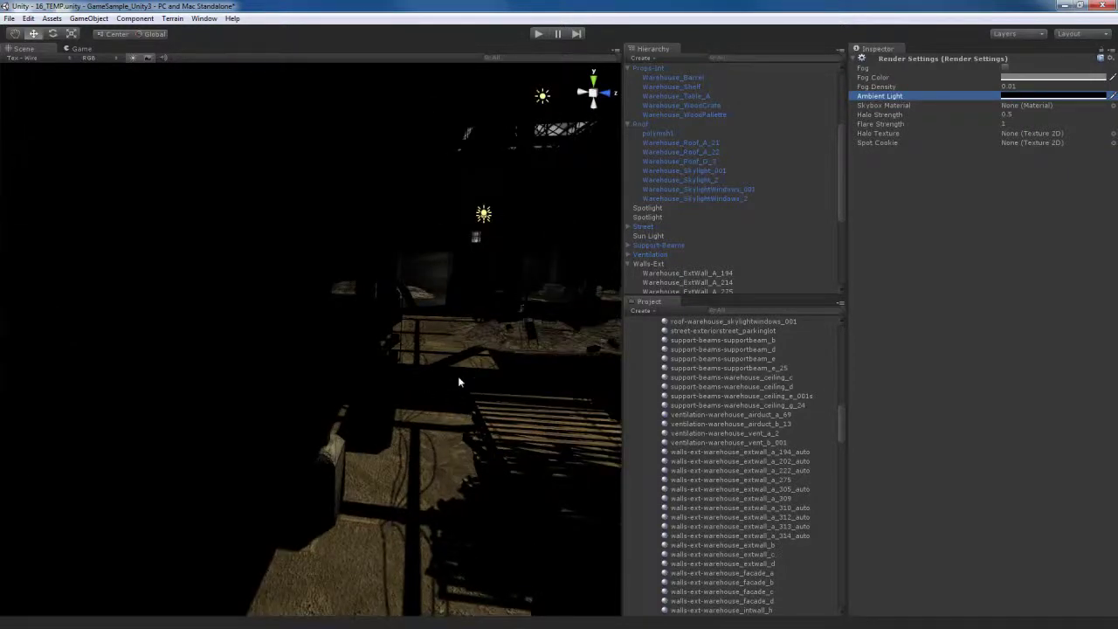
alt+drag(456, 400, 457, 372)
scroll(475, 388, down, 3)
scroll(475, 388, up, 1)
right_drag(457, 372, 412, 411)
key(s)
key(a)
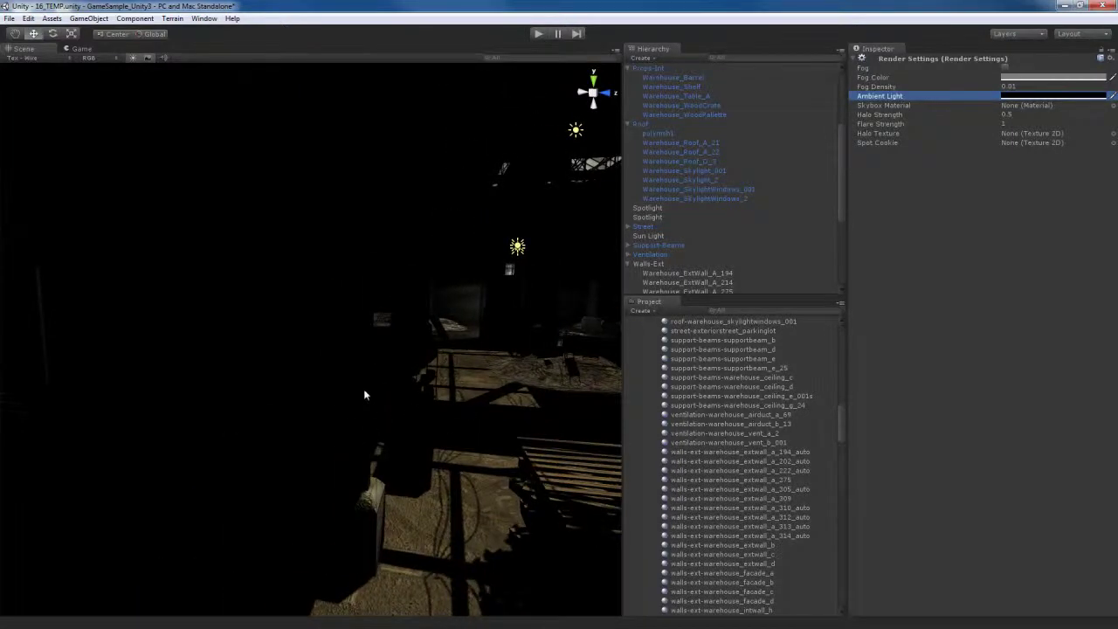
right_drag(365, 395, 382, 411)
key(w)
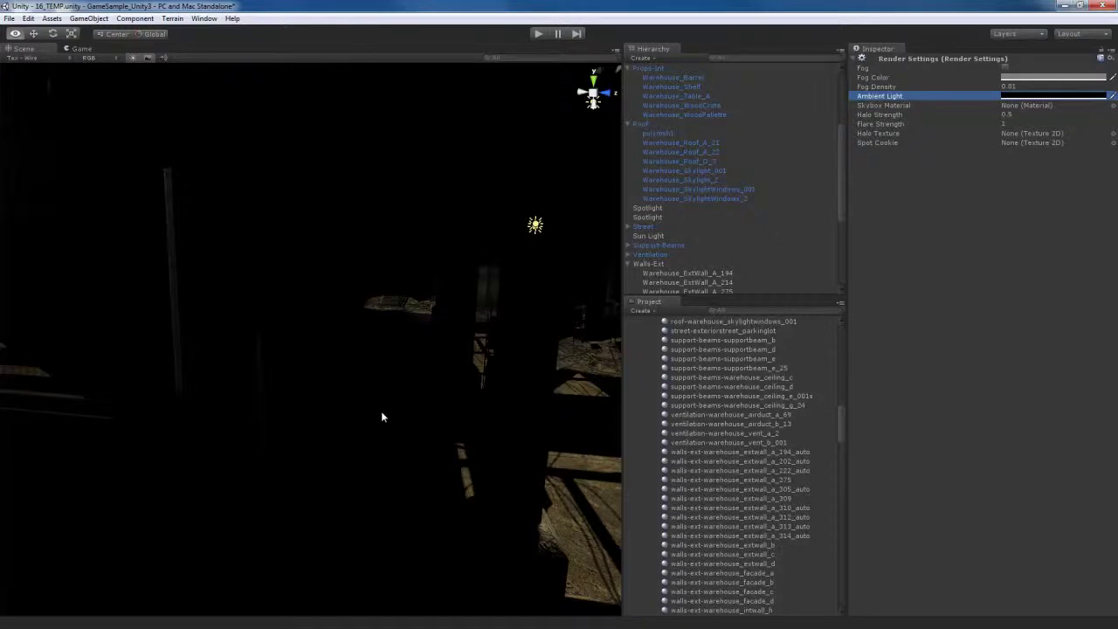
Create a point light and place it over the sunlit floor patch at about X 9.8, Y 2, Z -62.5.
right_drag(382, 416, 471, 431)
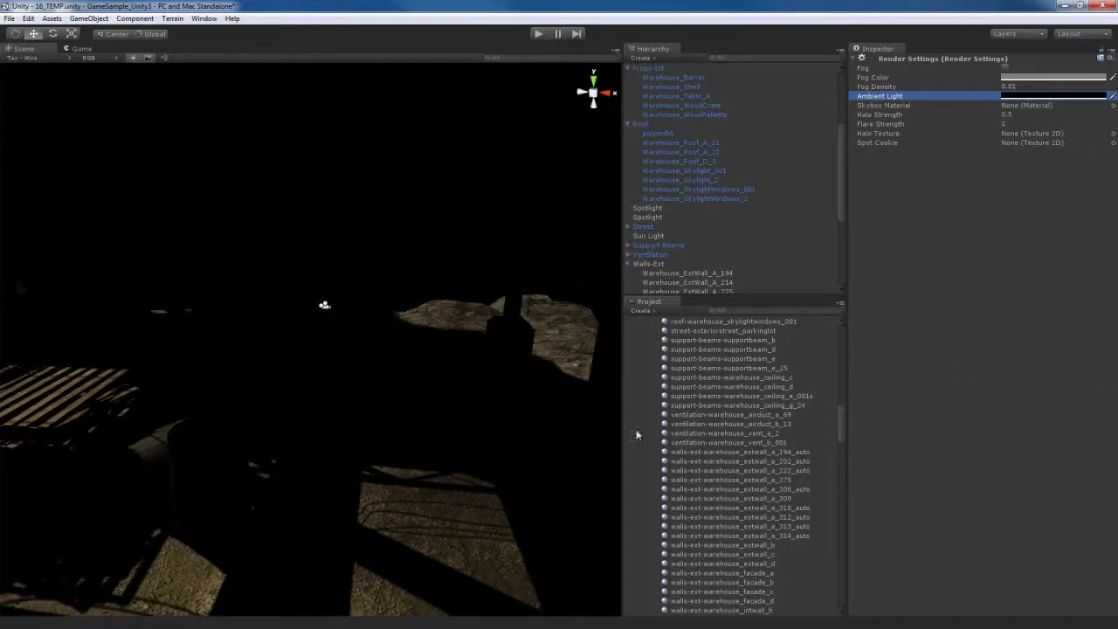
right_drag(406, 404, 445, 437)
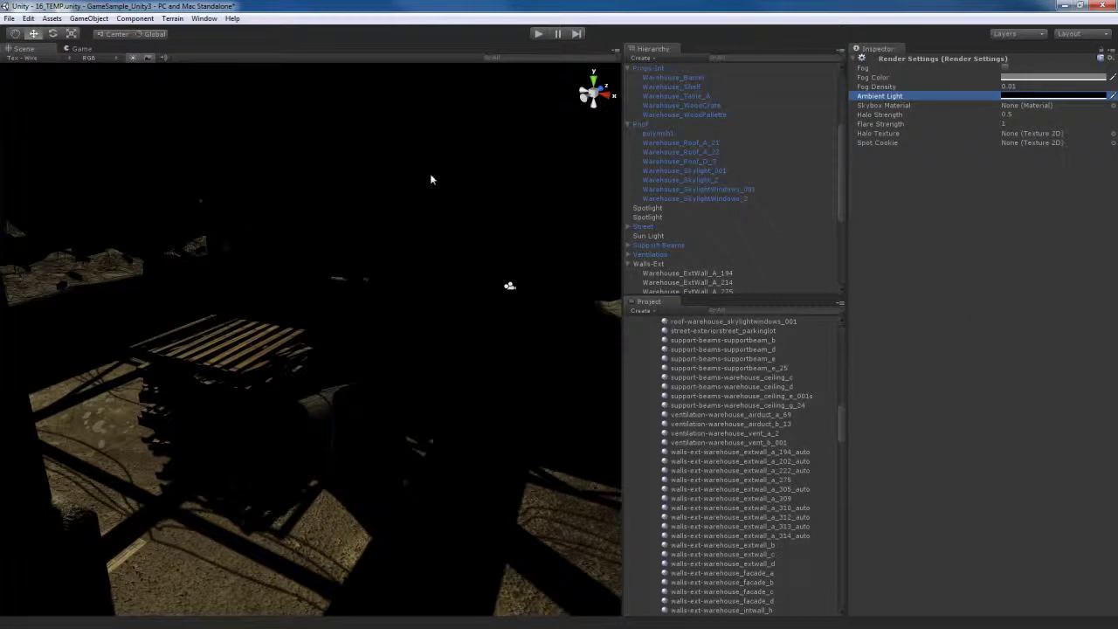
click(90, 21)
mouse_move(113, 44)
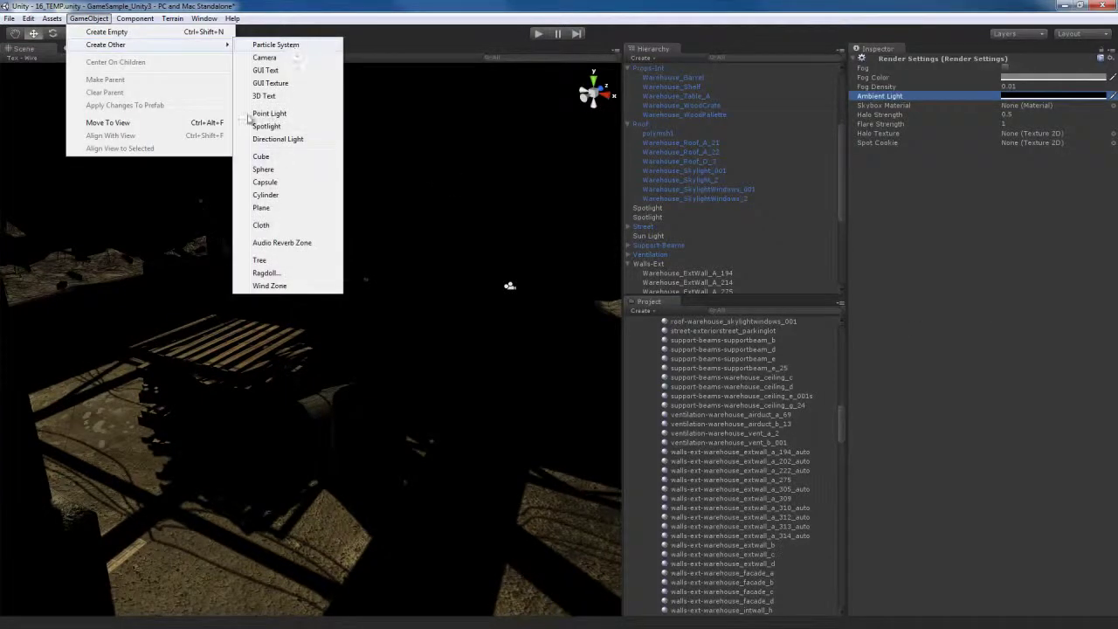
click(275, 116)
mouse_move(367, 353)
right_down()
mouse_move(373, 384)
mouse_move(371, 369)
right_up()
key(s)
alt+drag(434, 305, 378, 332)
drag(393, 217, 460, 537)
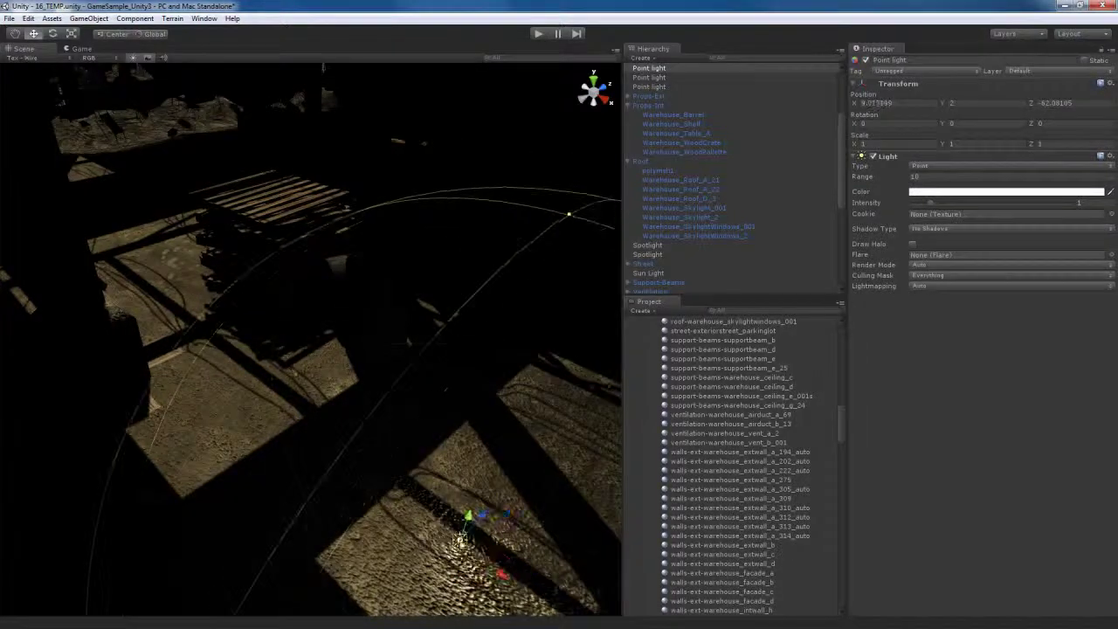
alt+drag(367, 483, 434, 447)
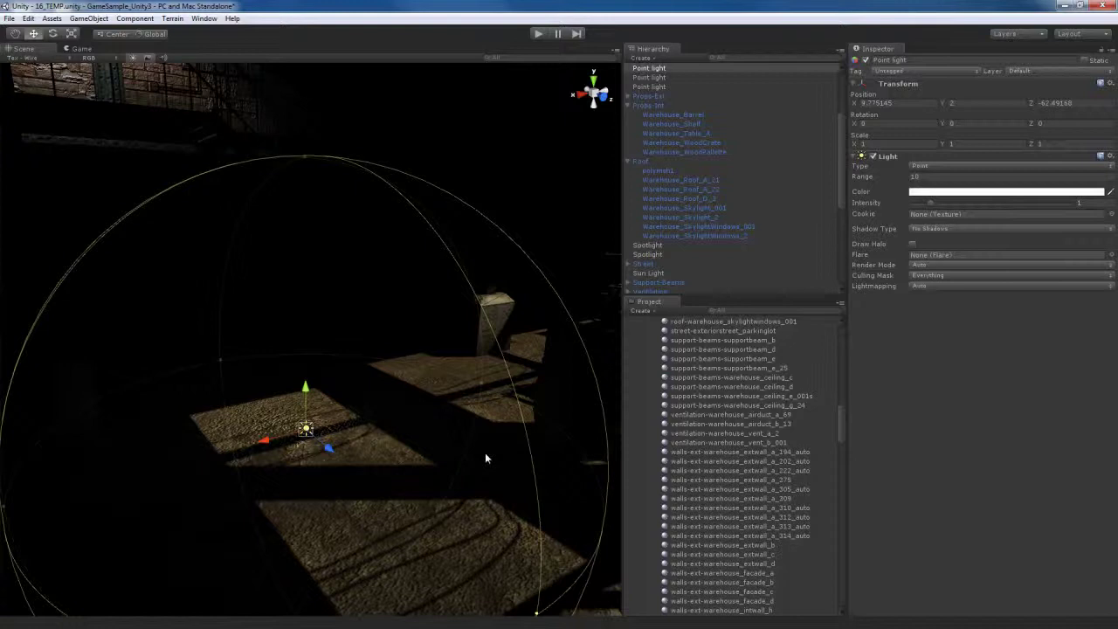
Lower the point light close to the sunlit floor, to a Y position of about 0.39.
mouse_move(458, 460)
alt+mouse_down()
mouse_move(493, 458)
mouse_move(462, 459)
alt+mouse_up()
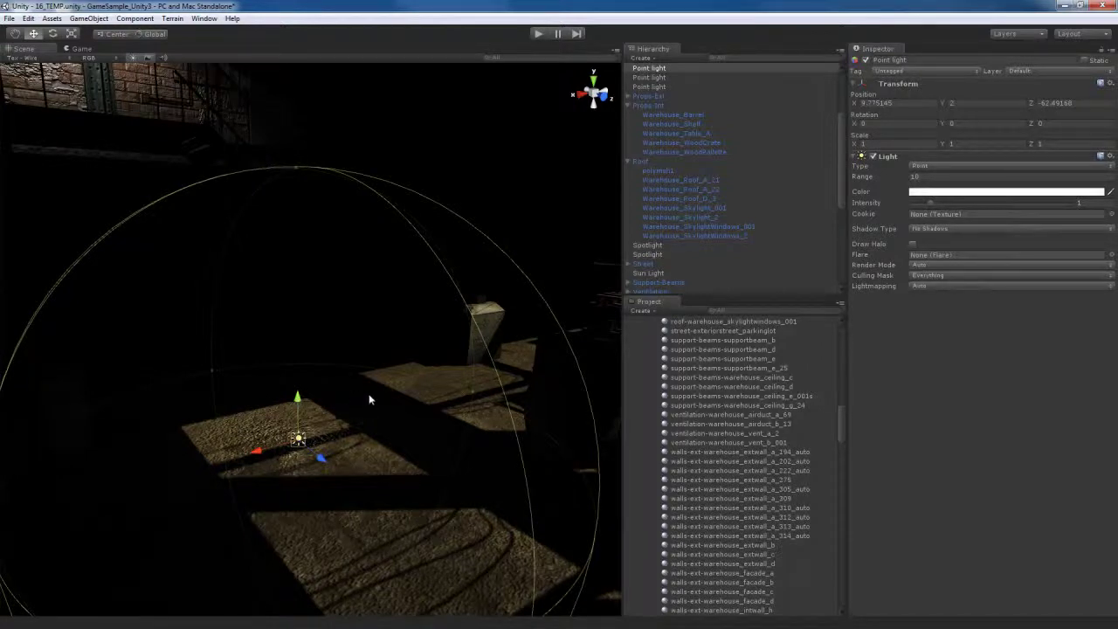
mouse_move(297, 399)
mouse_down()
mouse_move(299, 430)
mouse_move(298, 386)
mouse_up()
key(ctrl+z)
mouse_move(404, 428)
alt+mouse_down()
mouse_move(399, 450)
mouse_move(362, 461)
mouse_move(349, 446)
mouse_move(472, 441)
mouse_move(549, 420)
mouse_move(476, 426)
mouse_move(392, 409)
mouse_move(375, 446)
mouse_move(385, 417)
alt+mouse_up()
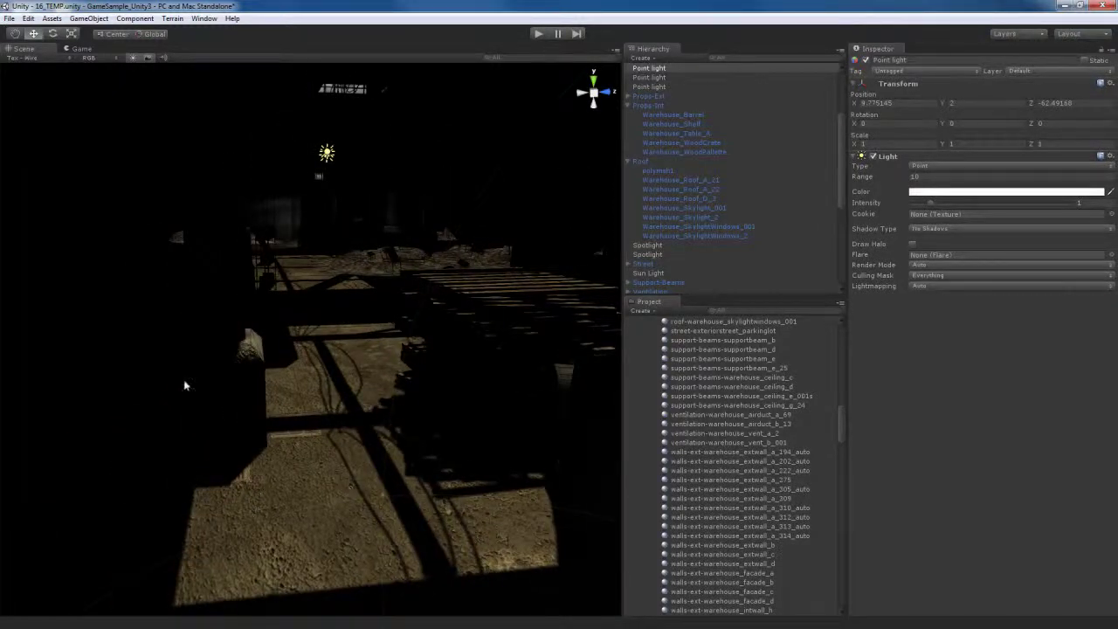
alt+drag(351, 474, 274, 492)
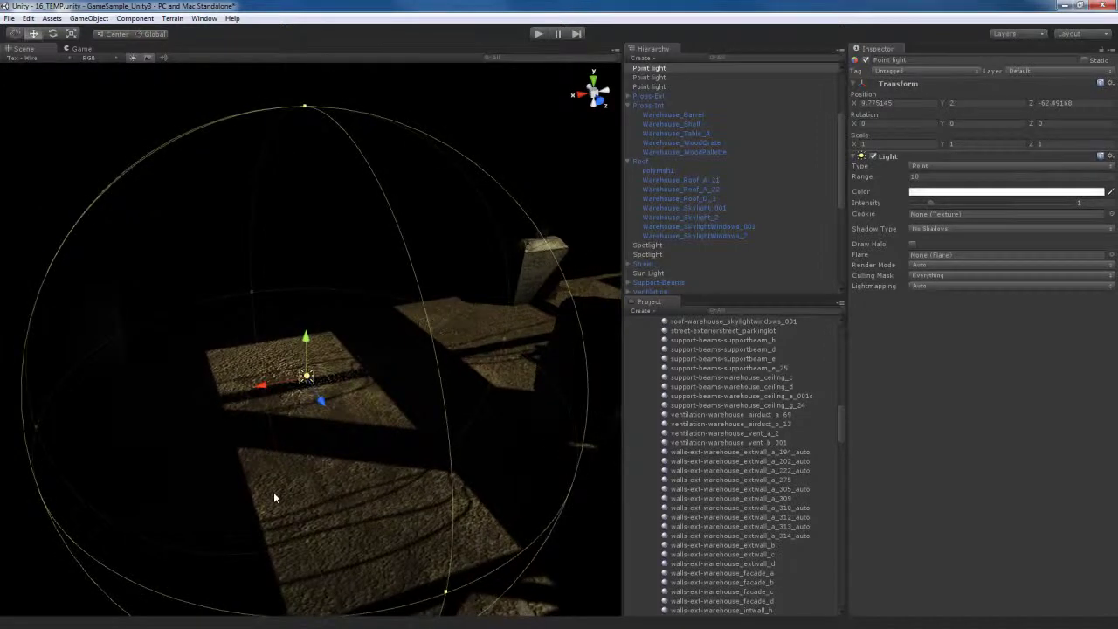
alt+drag(466, 419, 420, 449)
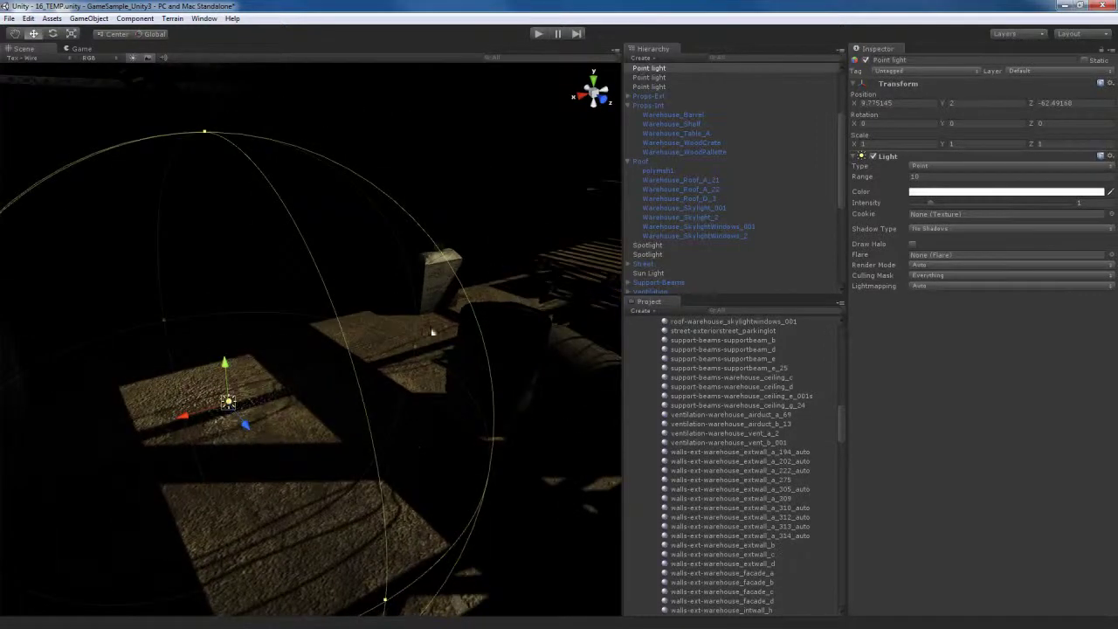
alt+drag(366, 424, 330, 367)
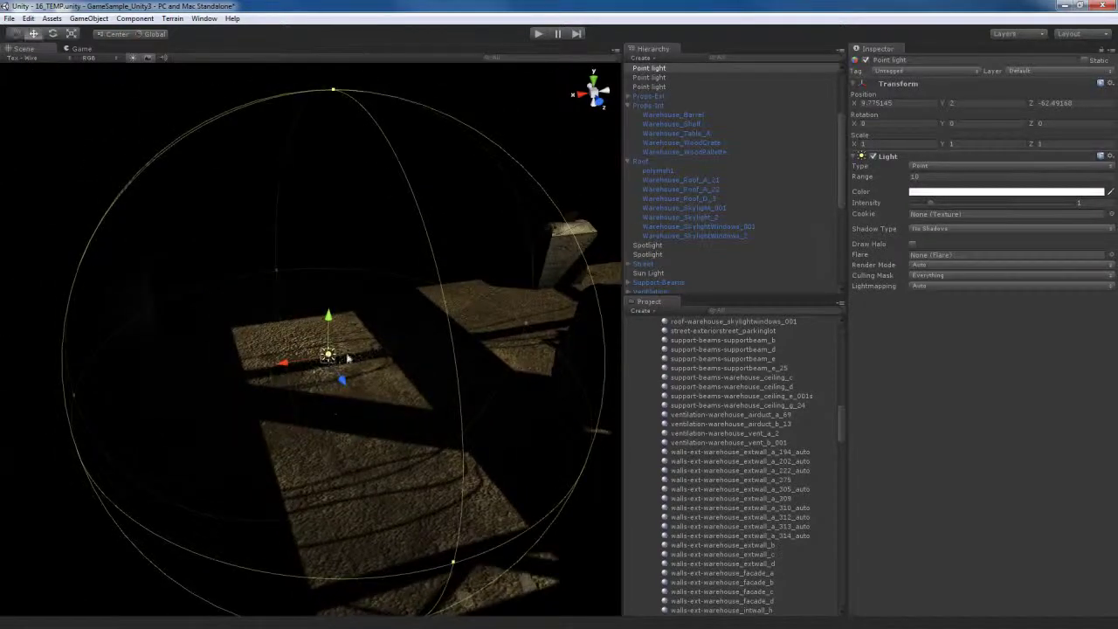
drag(328, 316, 323, 348)
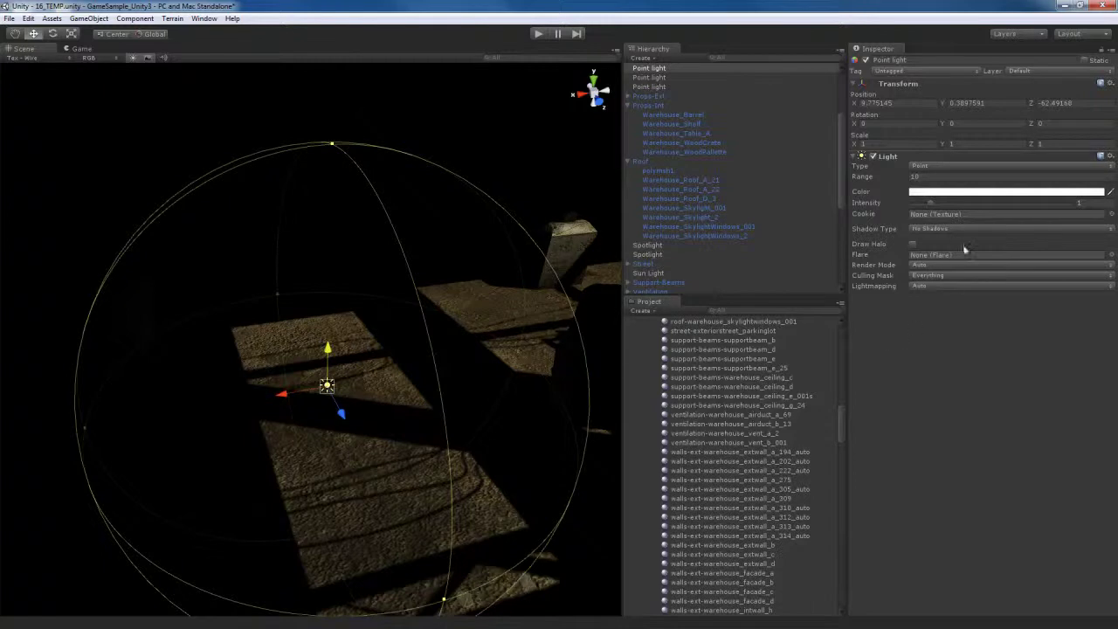
Increase the point light's range to about 23.8 and its intensity to about 3.05.
drag(864, 178, 908, 178)
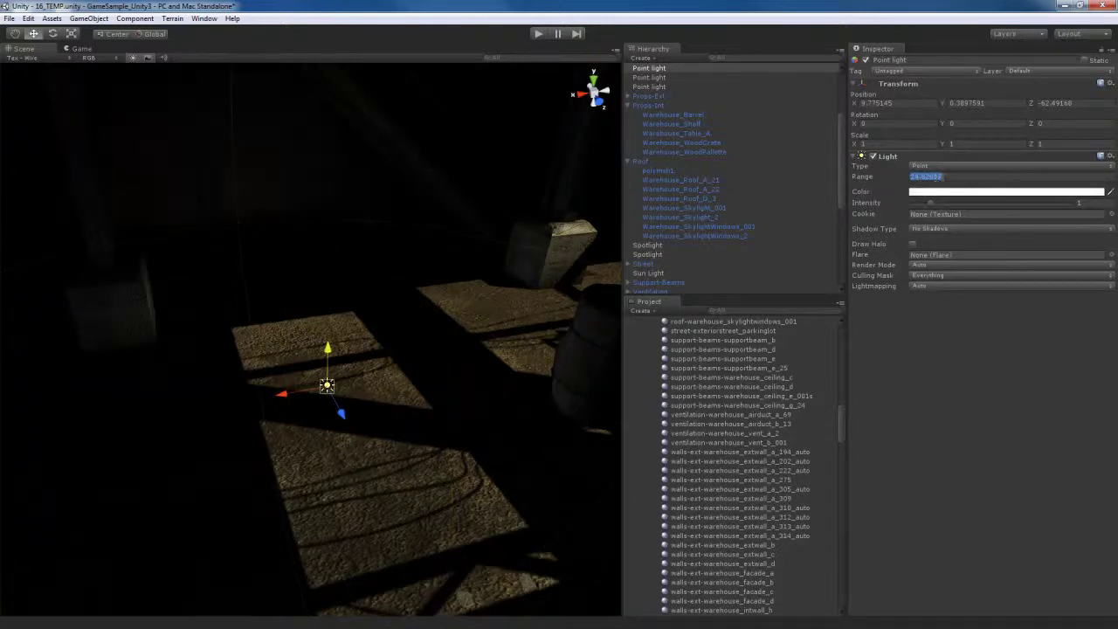
right_drag(394, 439, 559, 406)
key(w)
right_drag(393, 411, 311, 423)
right_drag(287, 317, 181, 461)
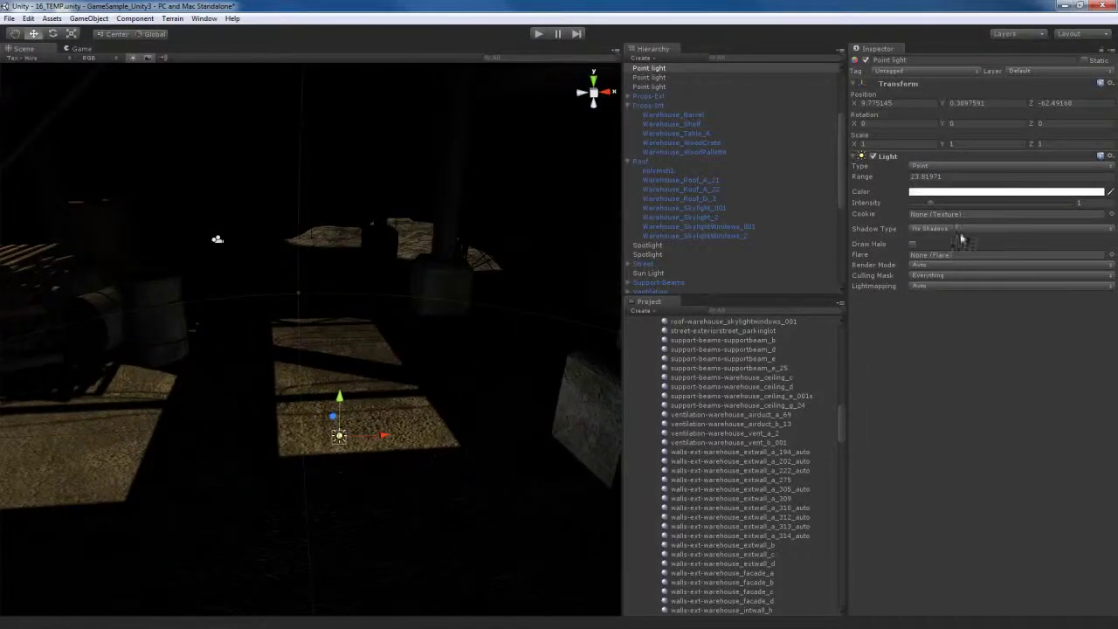
drag(933, 208, 972, 202)
right_drag(610, 399, 386, 394)
right_drag(585, 384, 440, 370)
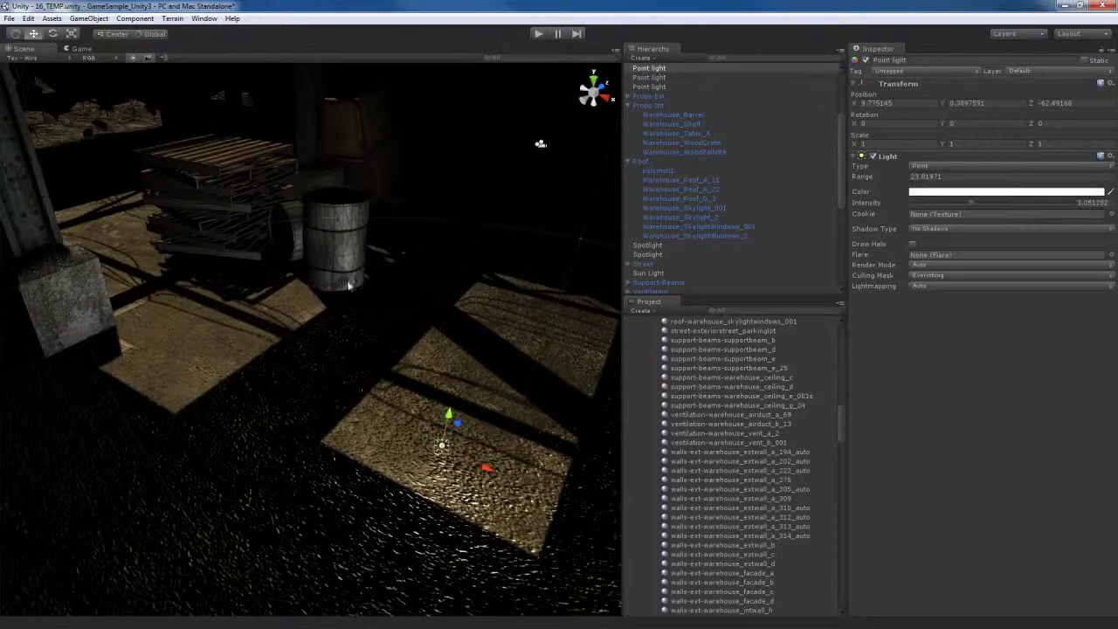
Set the point light's color by sampling the sunlit floor with the eyedropper, giving H 39, S 140, V 84.
click(988, 193)
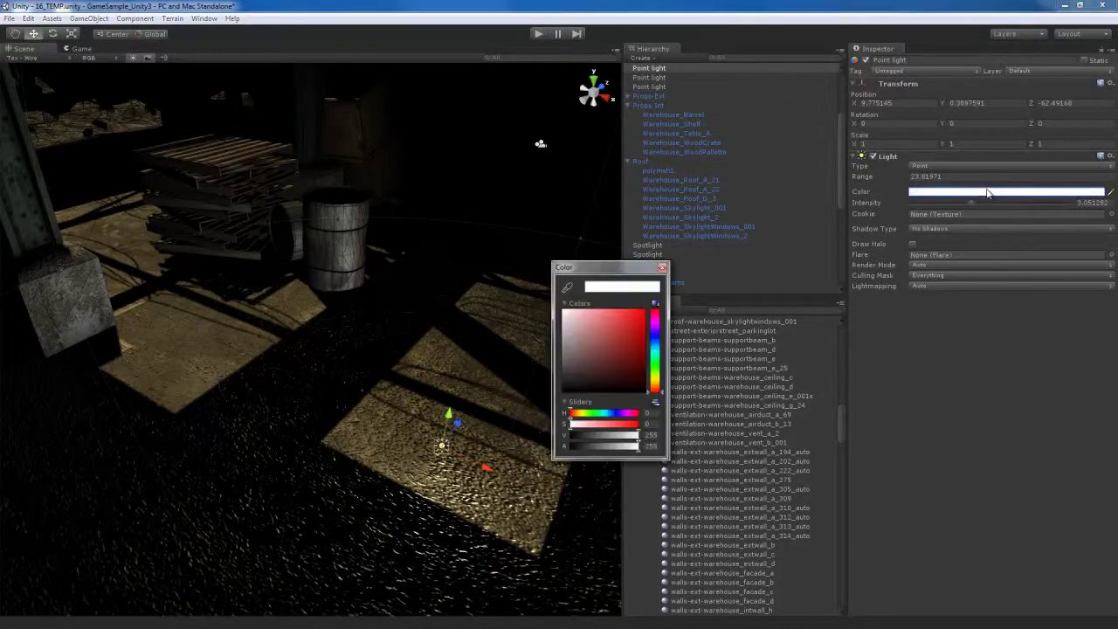
click(569, 289)
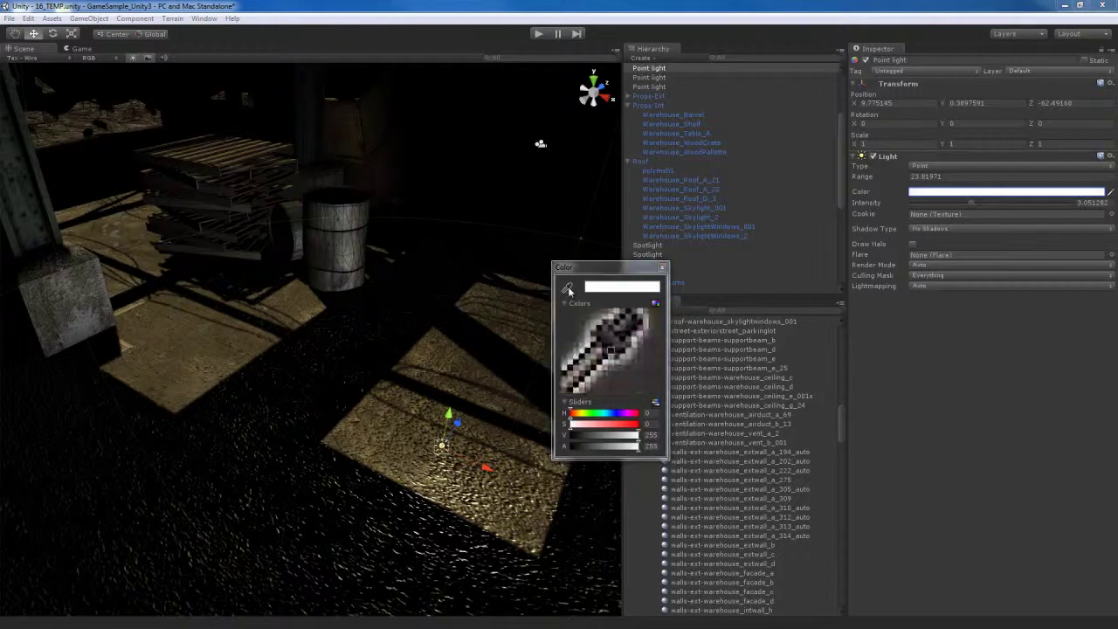
click(402, 443)
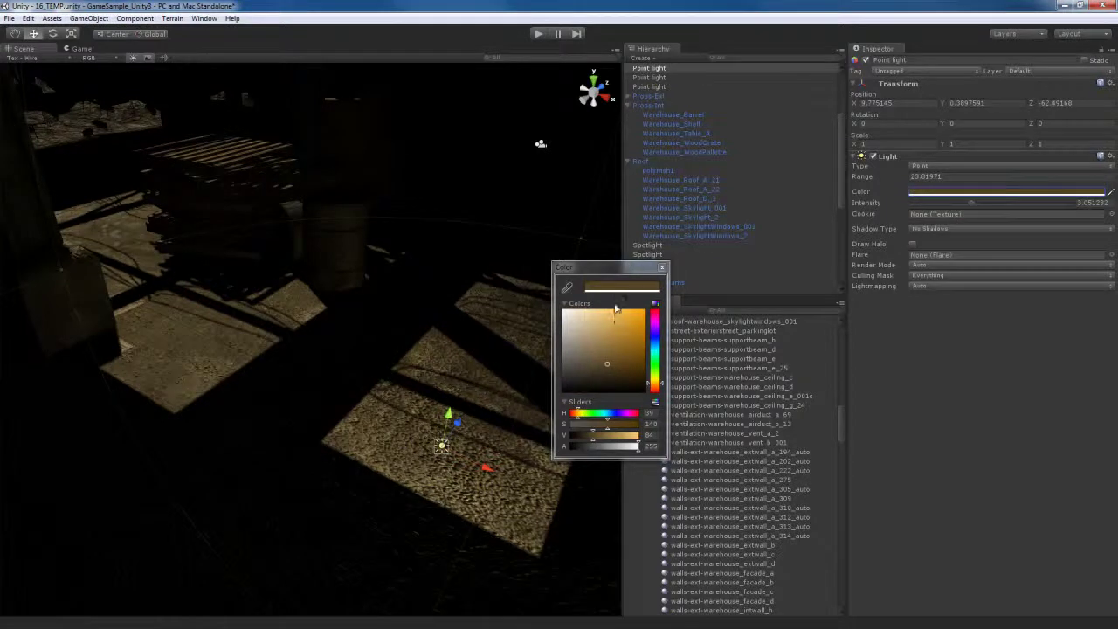
click(661, 269)
right_drag(452, 389, 397, 419)
key(w)
right_drag(397, 418, 493, 456)
right_drag(358, 462, 300, 461)
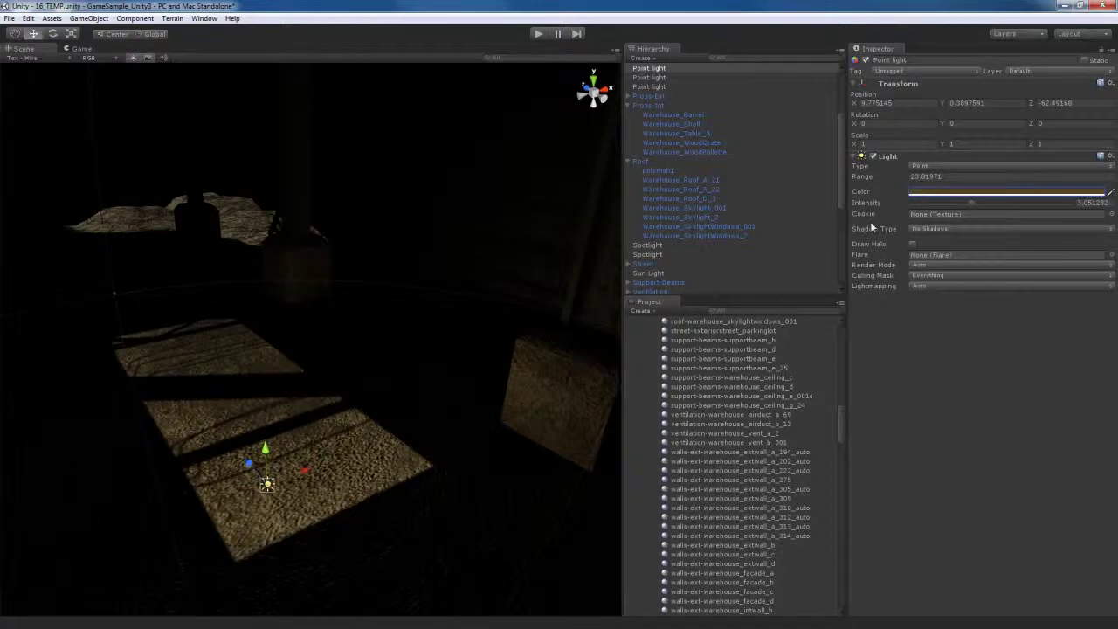
Widen the point light's range to about 40.4 and set its intensity to about 2.76.
click(863, 183)
drag(889, 182, 966, 200)
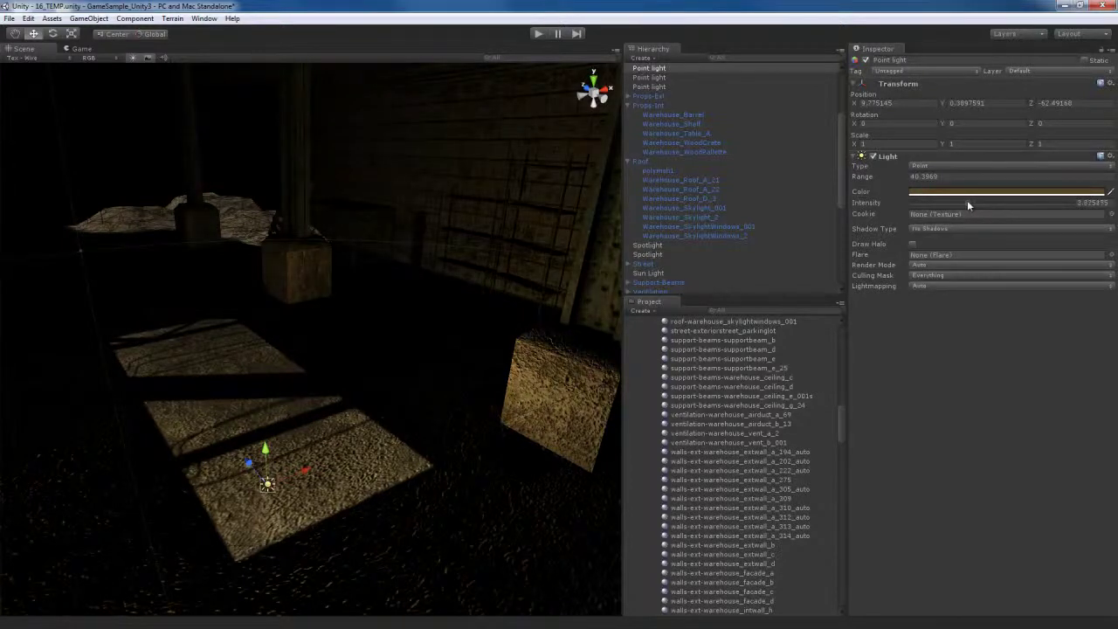
right_drag(444, 393, 220, 389)
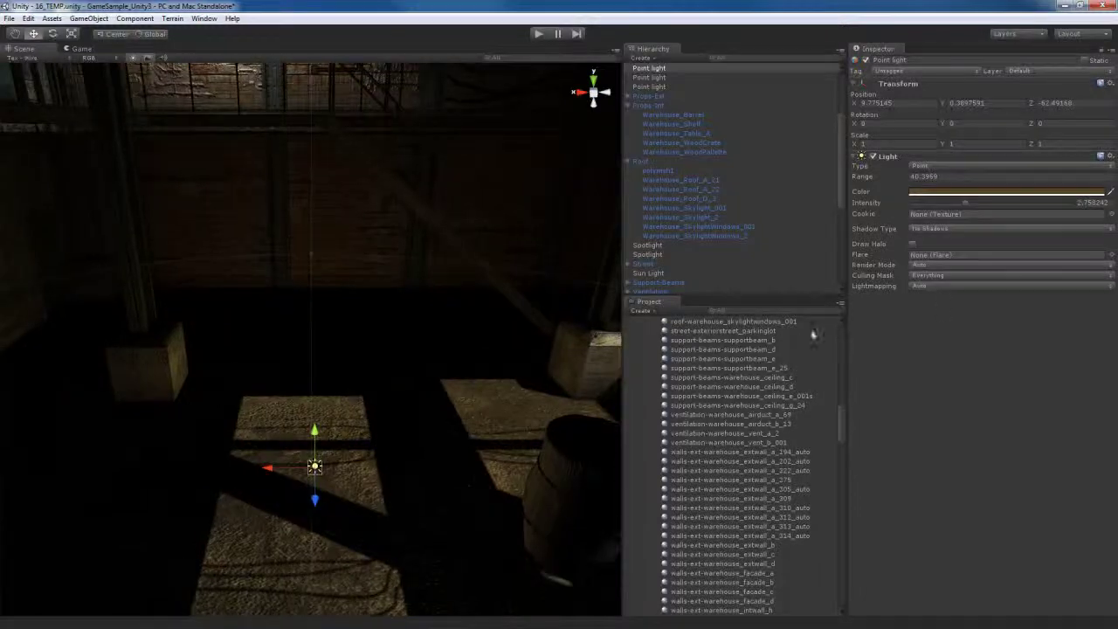
Lighten and desaturate the point light's color to H 39, S 86, V 122.
click(983, 193)
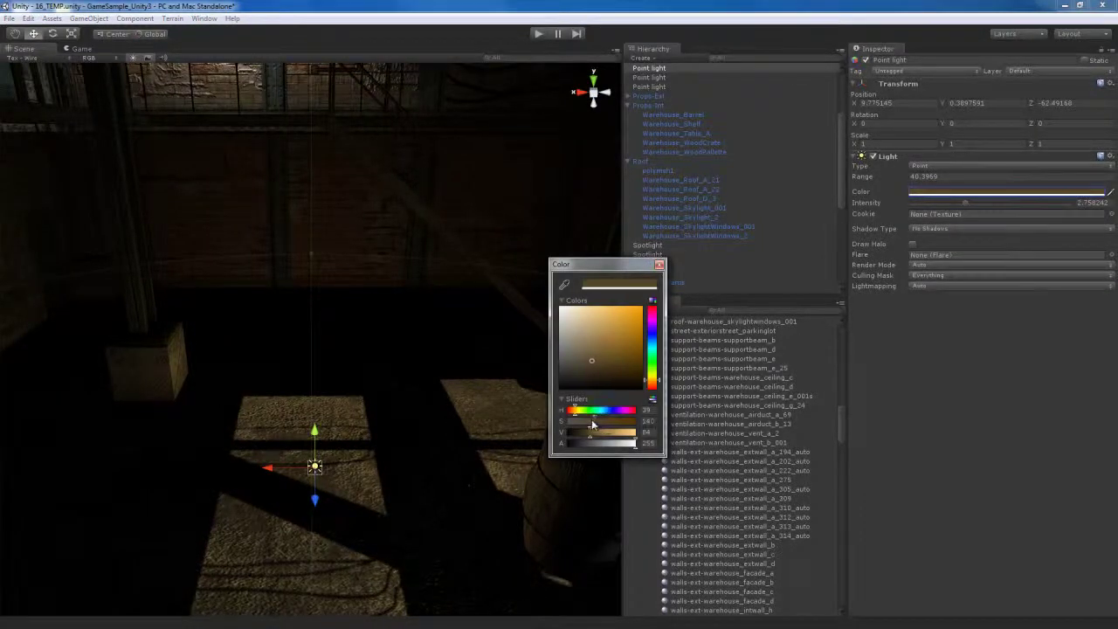
right_drag(309, 406, 374, 411)
click(976, 191)
drag(585, 359, 585, 345)
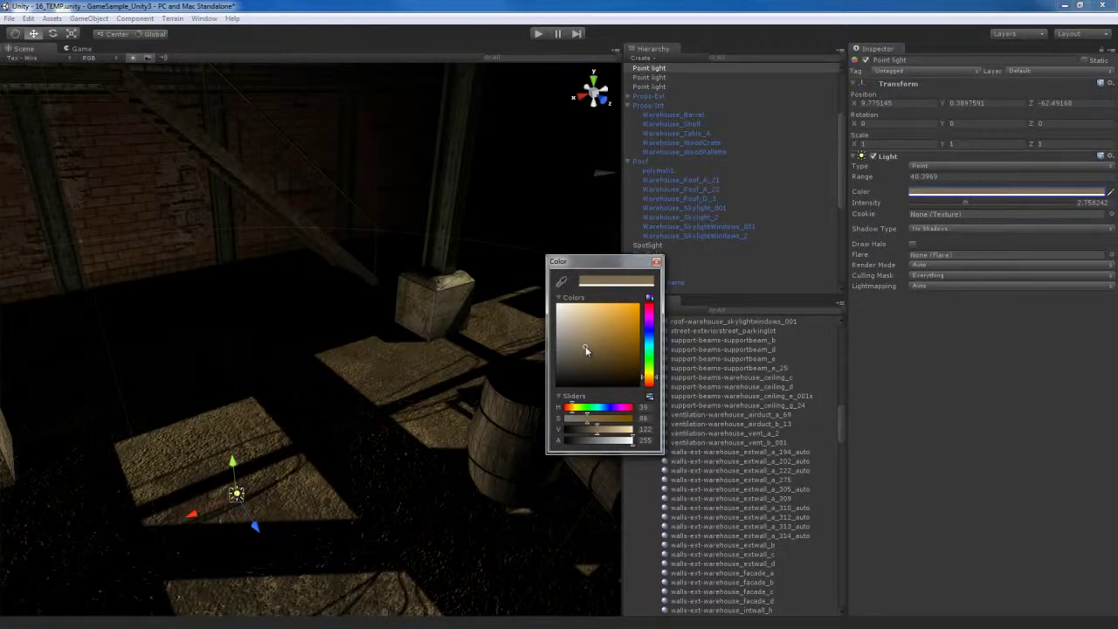
click(656, 262)
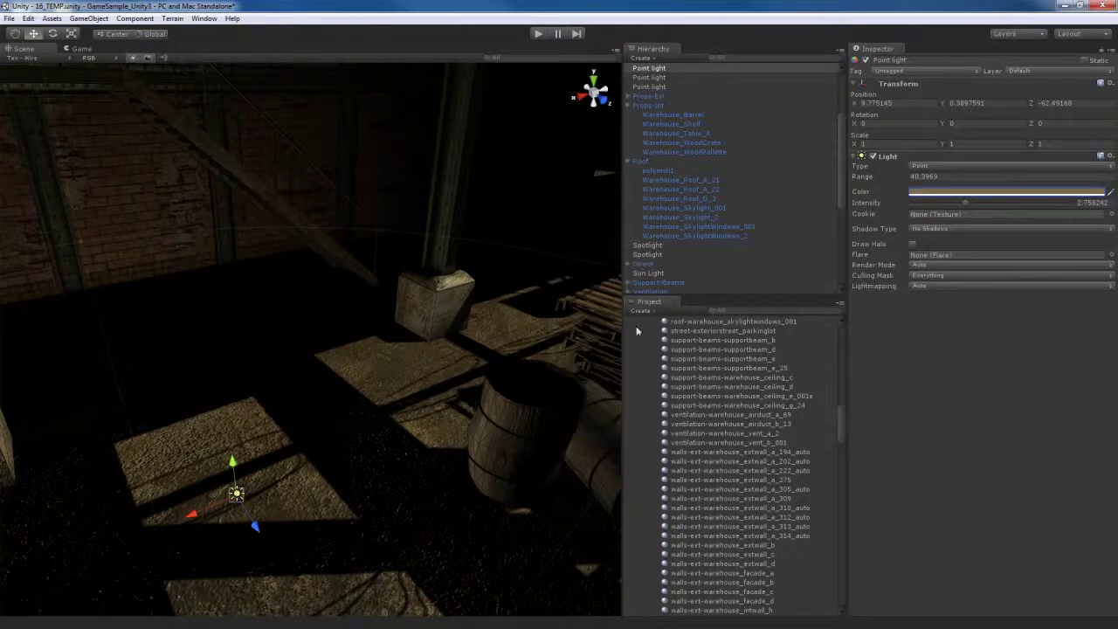
Duplicate the point light and move the copy along the warehouse to the rubble pile, at about X -39.7, Z -59.1.
right_drag(409, 416, 490, 487)
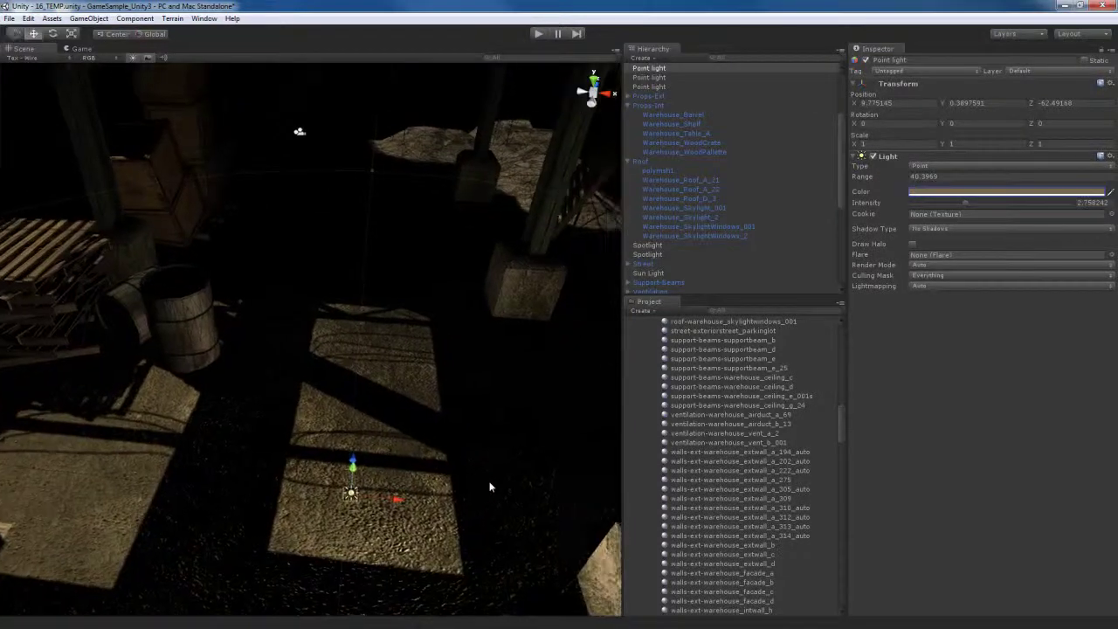
key(ctrl+d)
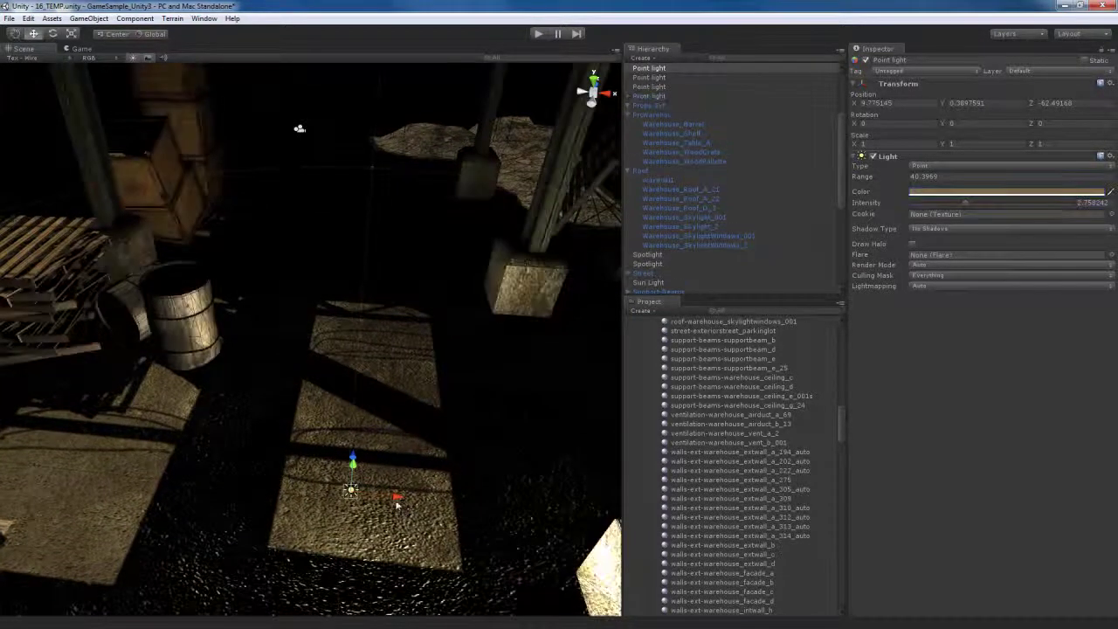
drag(397, 498, 80, 456)
right_drag(209, 462, 235, 457)
drag(584, 380, 297, 386)
right_drag(418, 392, 299, 385)
drag(410, 412, 234, 345)
right_drag(234, 345, 201, 320)
drag(386, 333, 446, 332)
right_drag(445, 332, 360, 312)
right_drag(437, 334, 367, 347)
drag(250, 328, 442, 367)
right_drag(442, 367, 235, 345)
right_drag(450, 305, 383, 310)
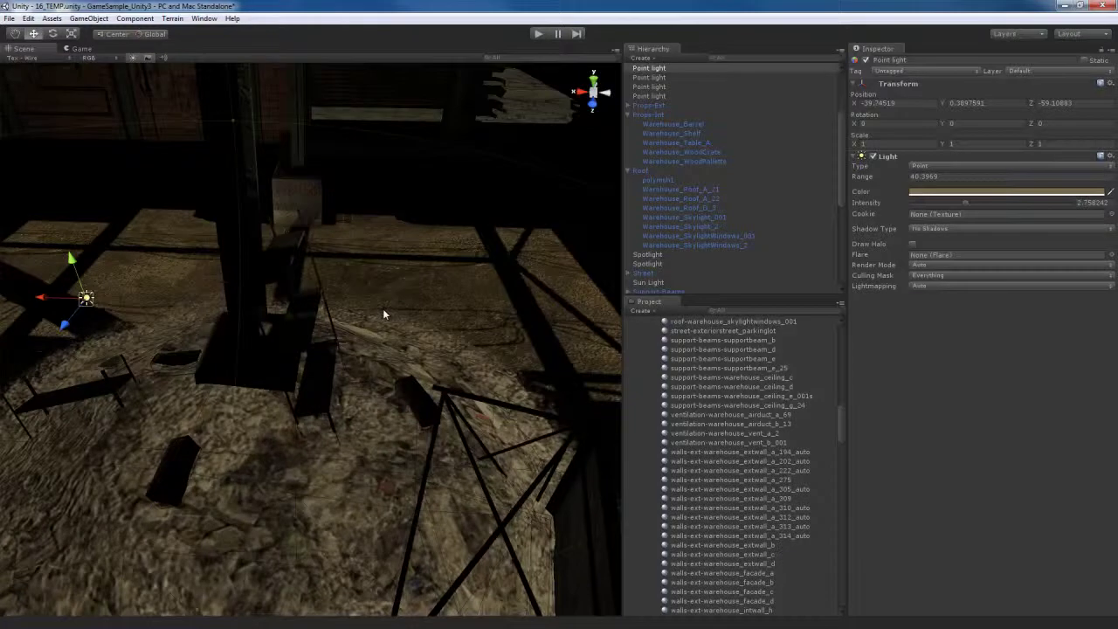
Duplicate the rubble-pile light, move the copy to about X -63.5, and reduce its intensity to about 0.58.
key(ctrl+d)
drag(44, 298, 469, 295)
right_drag(494, 299, 312, 297)
drag(965, 206, 918, 201)
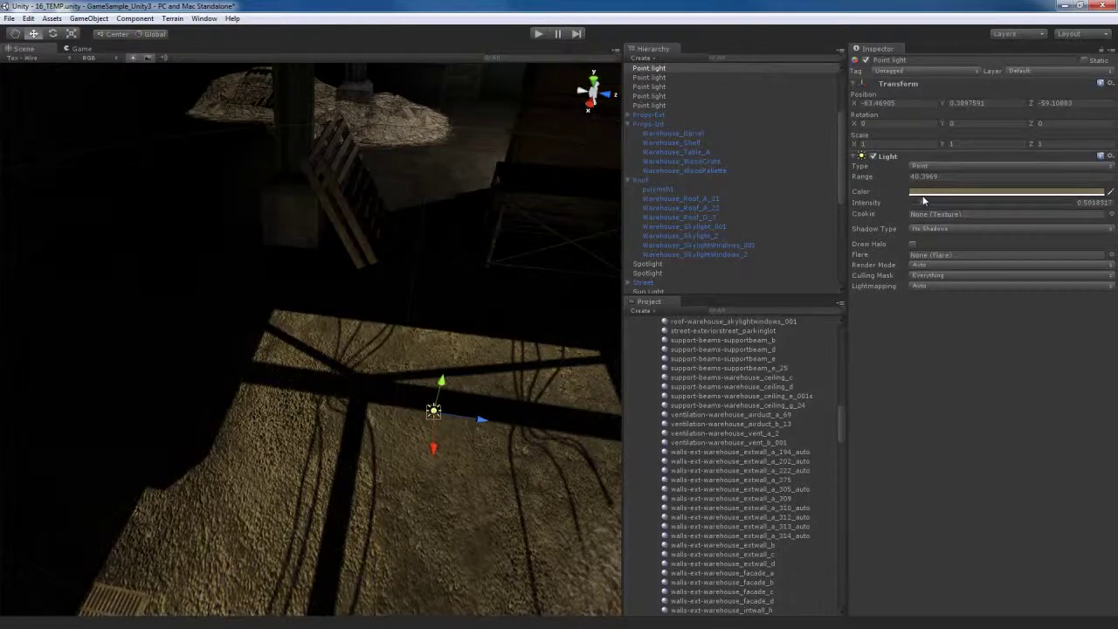
Select the point light beside the rubble pile and adjust its intensity.
right_drag(419, 367, 450, 343)
click(386, 299)
key(s)
key(d)
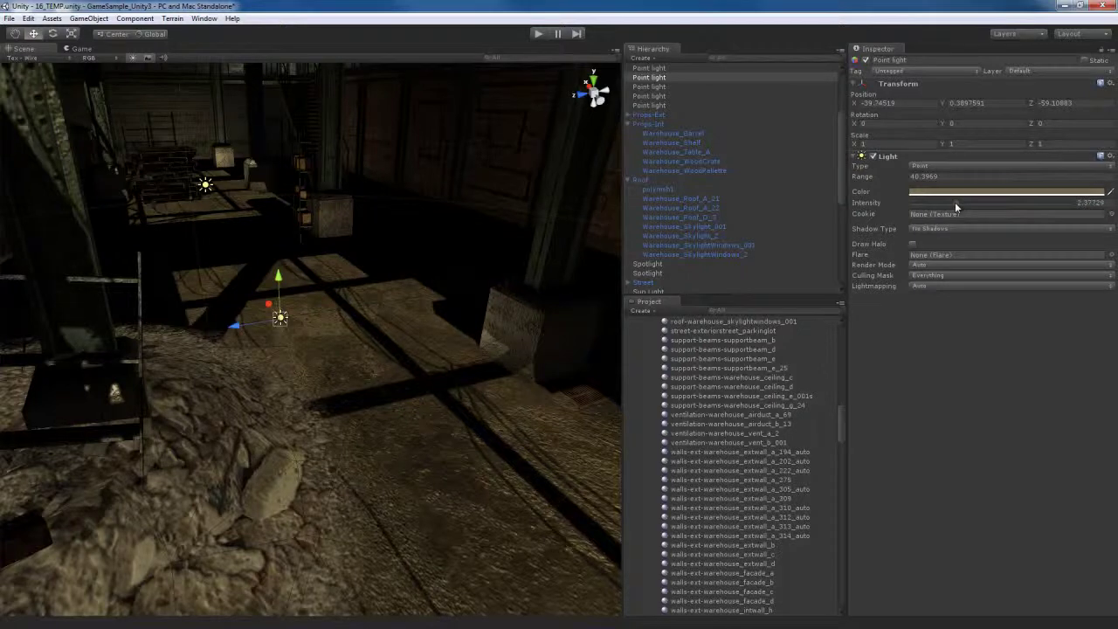
drag(964, 204, 966, 203)
Select the original point light near the wooden pallets and reduce its intensity to about 1.59.
alt+drag(564, 332, 79, 322)
key(d)
right_drag(79, 321, 463, 375)
key(w)
key(a)
key(s)
click(330, 365)
drag(967, 207, 939, 206)
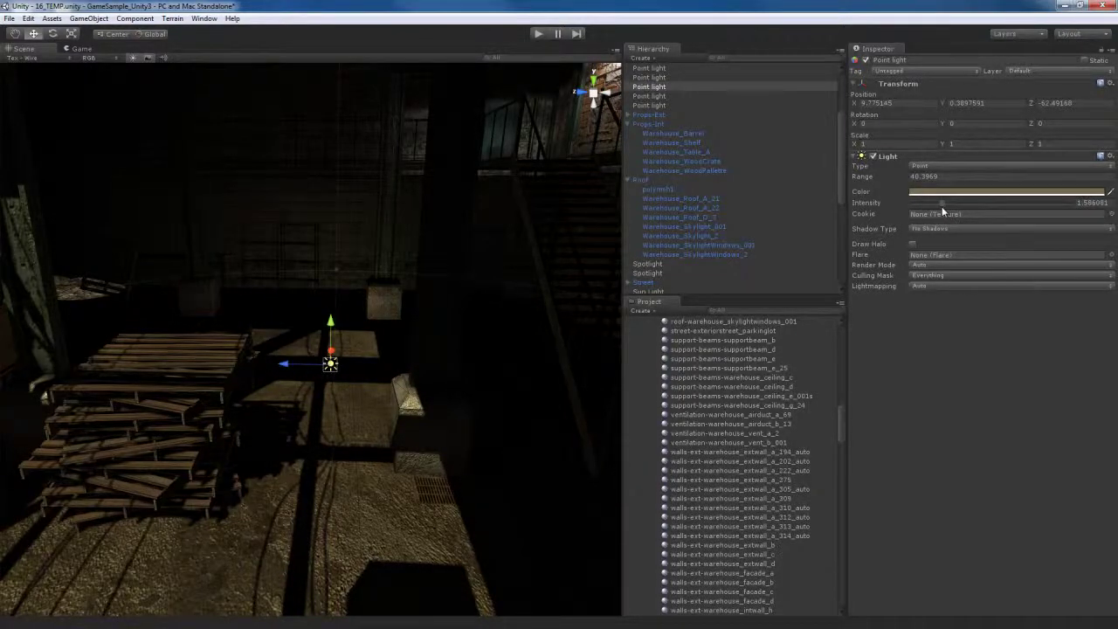
Duplicate the pallet-area light and raise the copy above the dark floor area, at about X 9.9, Y 12.9, Z -40.2.
right_drag(241, 423, 244, 408)
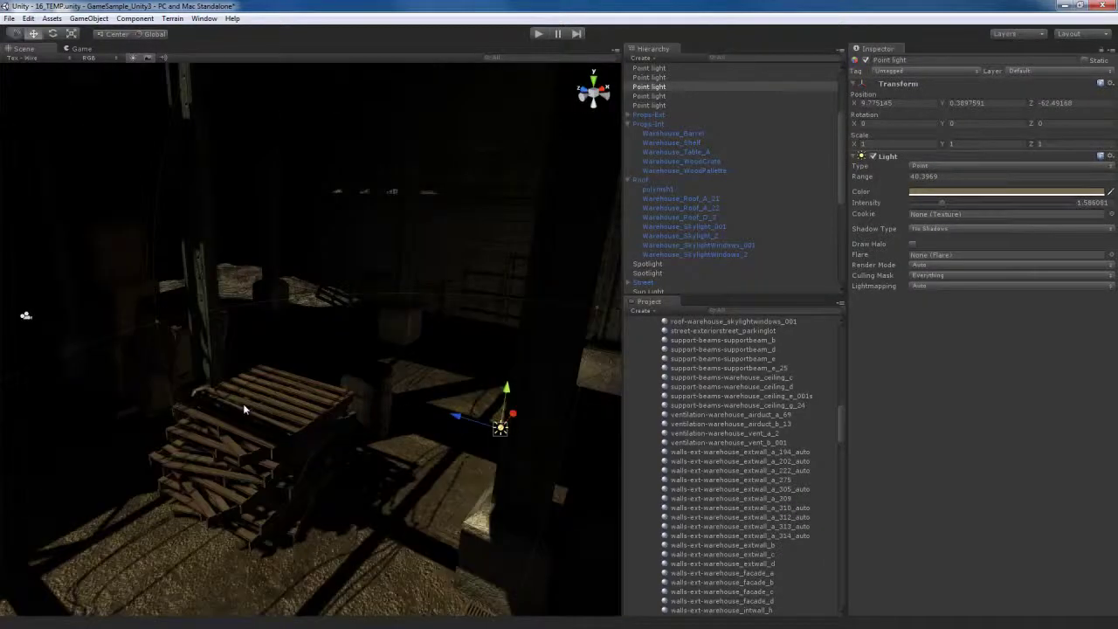
key(ctrl+d)
drag(505, 392, 248, 161)
drag(287, 117, 288, 114)
alt+drag(469, 274, 298, 248)
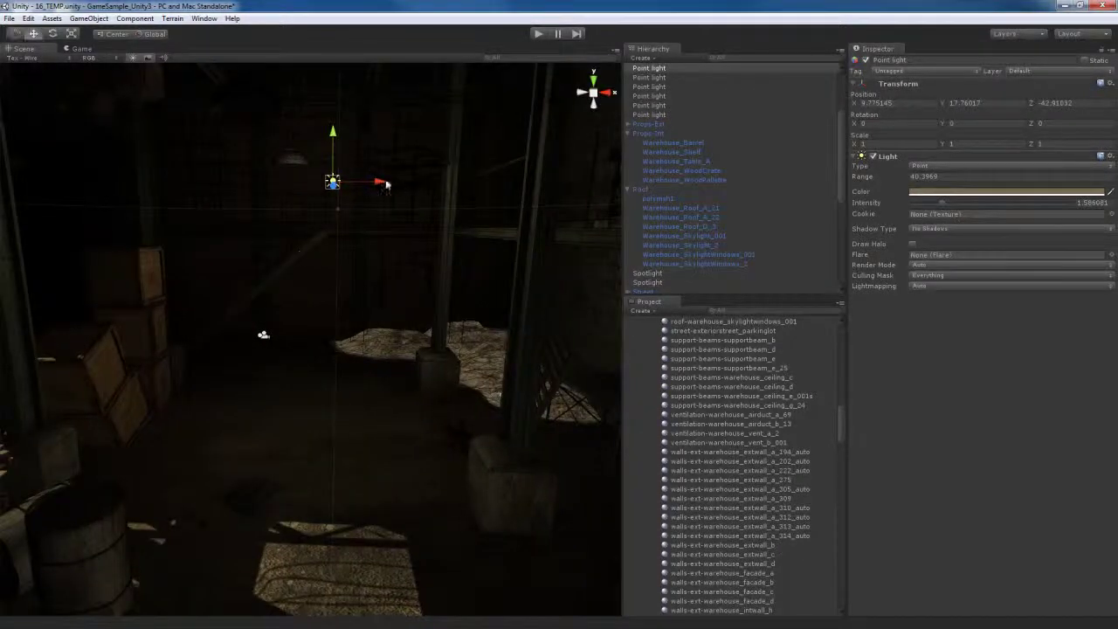
drag(336, 137, 322, 242)
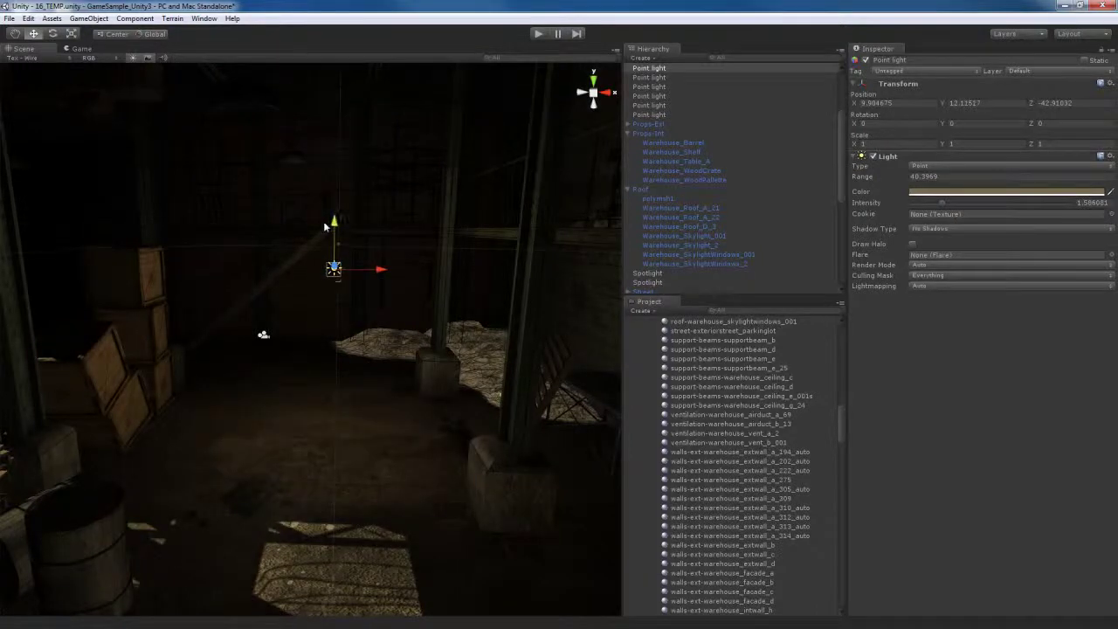
click(286, 248)
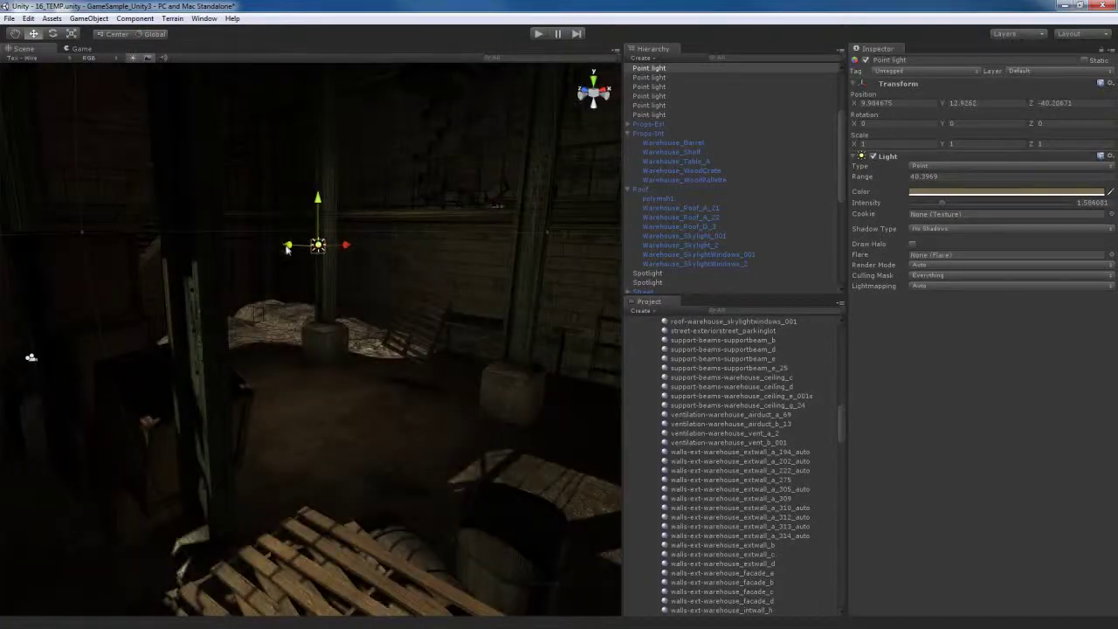
Increase the raised point light's range to about 54.
right_drag(287, 249, 341, 352)
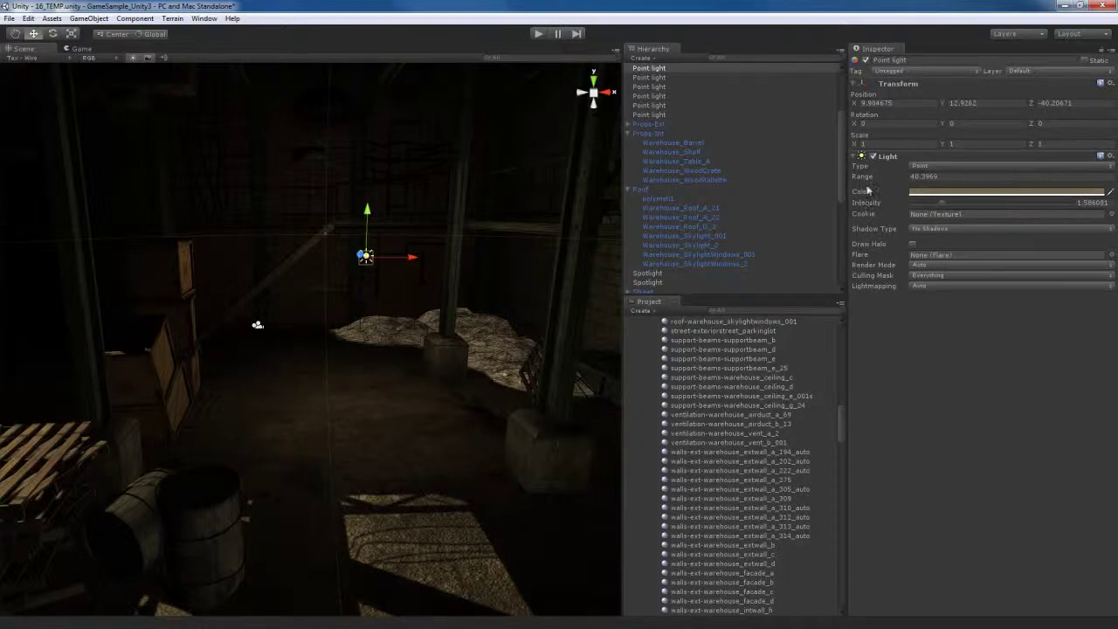
drag(885, 180, 926, 181)
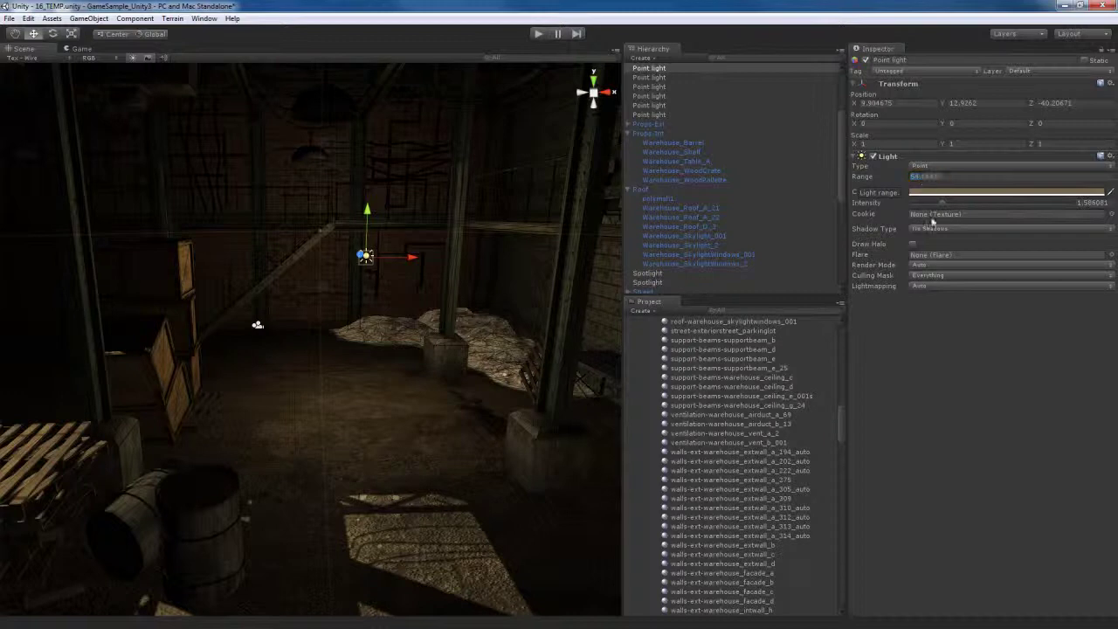
Reposition the raised point light to about Y 13.4, Z -43.5 and reduce its intensity to about 1.12.
drag(943, 205, 938, 203)
alt+drag(367, 367, 518, 377)
scroll(529, 377, down, 3)
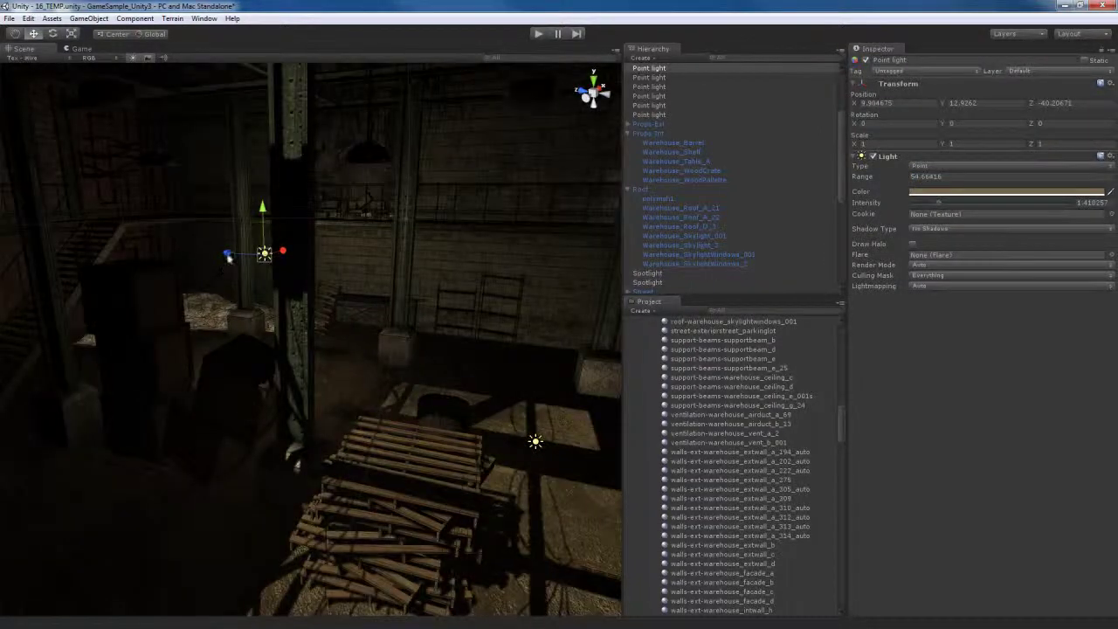
drag(232, 256, 269, 260)
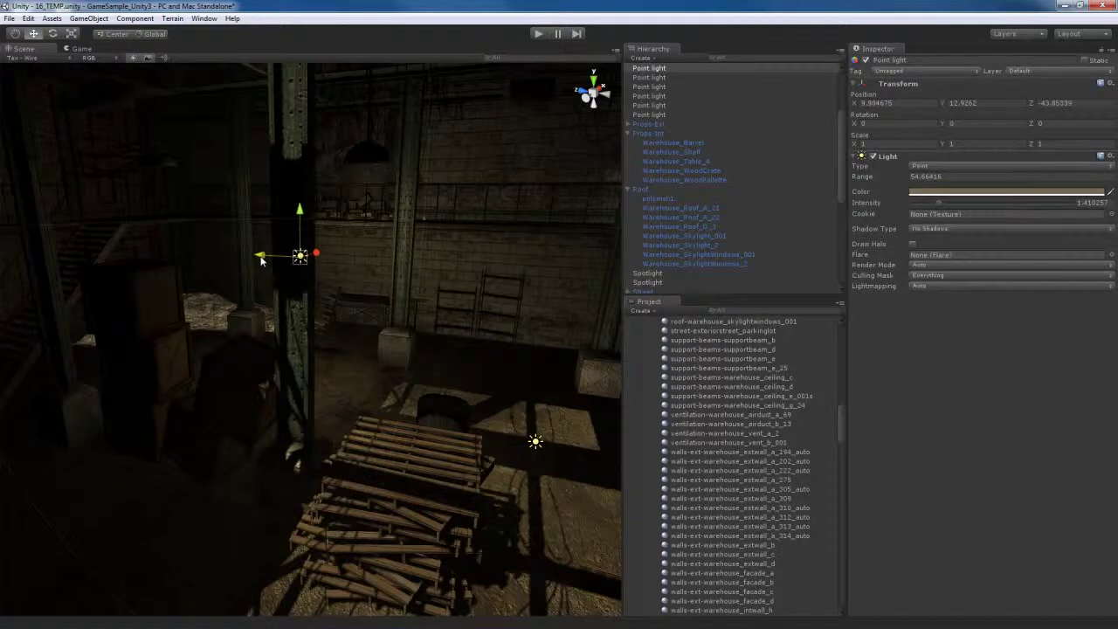
alt+drag(414, 343, 372, 317)
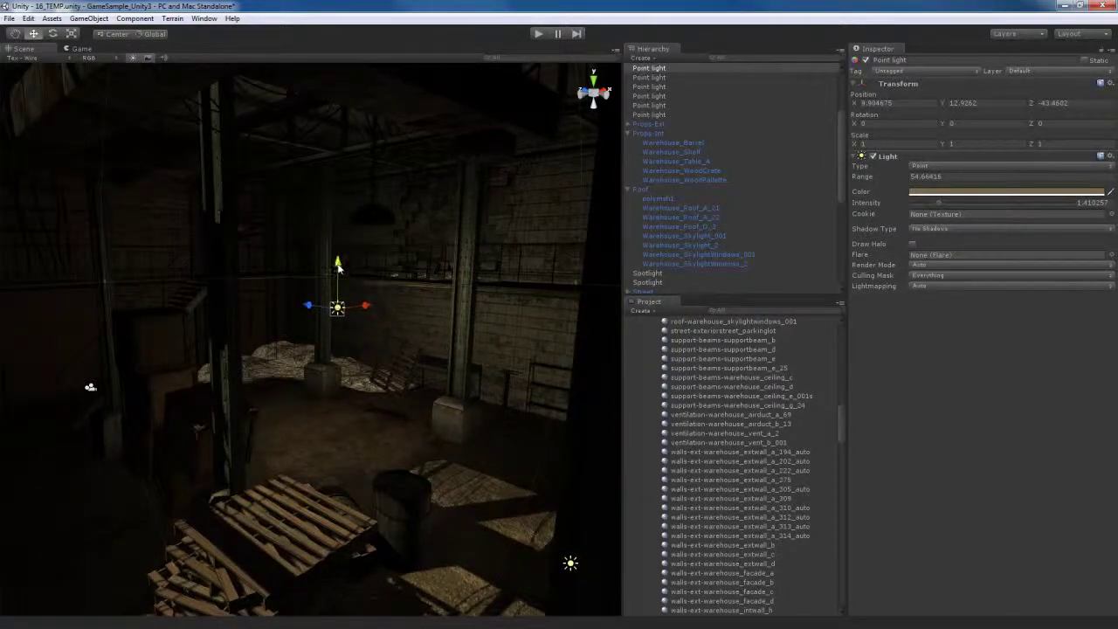
drag(936, 201, 933, 201)
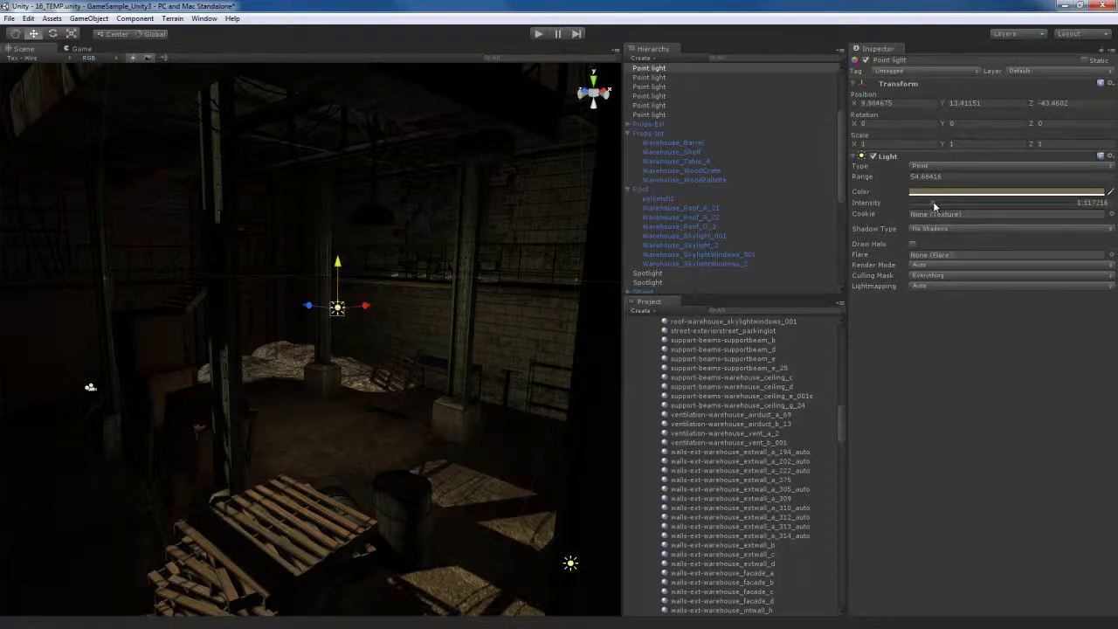
Duplicate the point light on the sunlit floor beside the rubble pile and raise the copy to about Y 17.6.
alt+drag(460, 369, 487, 318)
scroll(288, 348, up, 5)
key(s)
right_drag(487, 318, 569, 329)
key(w)
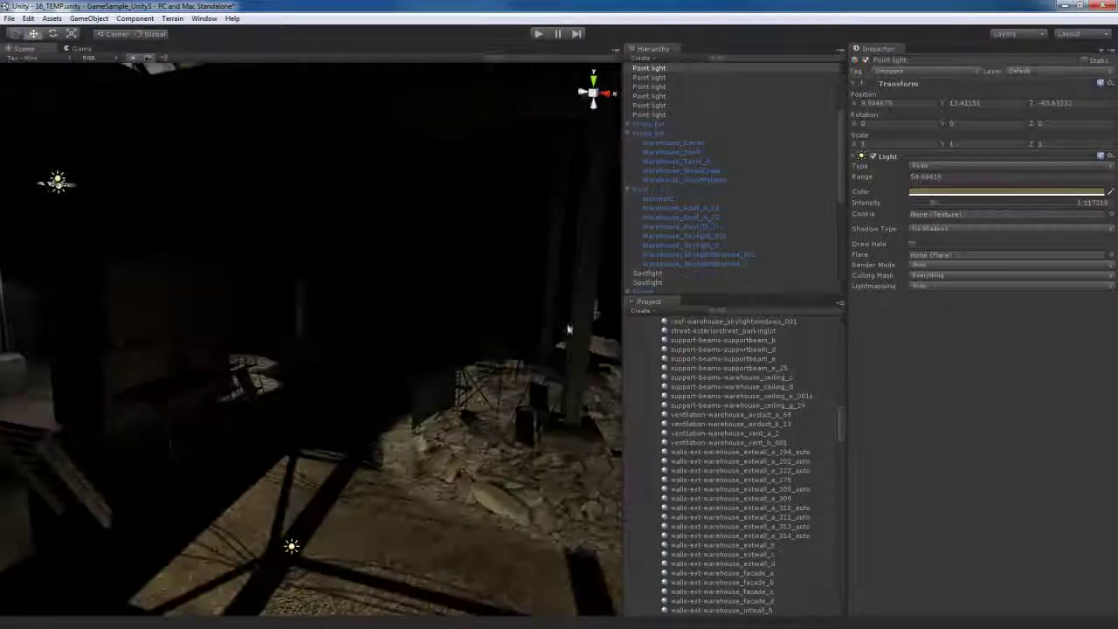
click(291, 547)
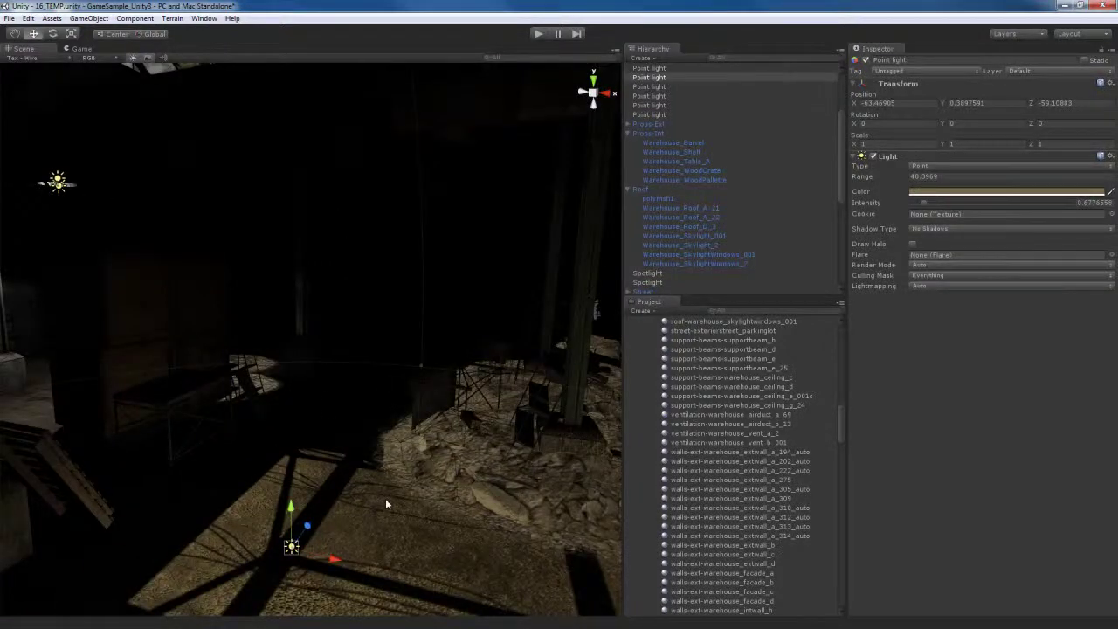
key(ctrl+d)
drag(292, 510, 293, 140)
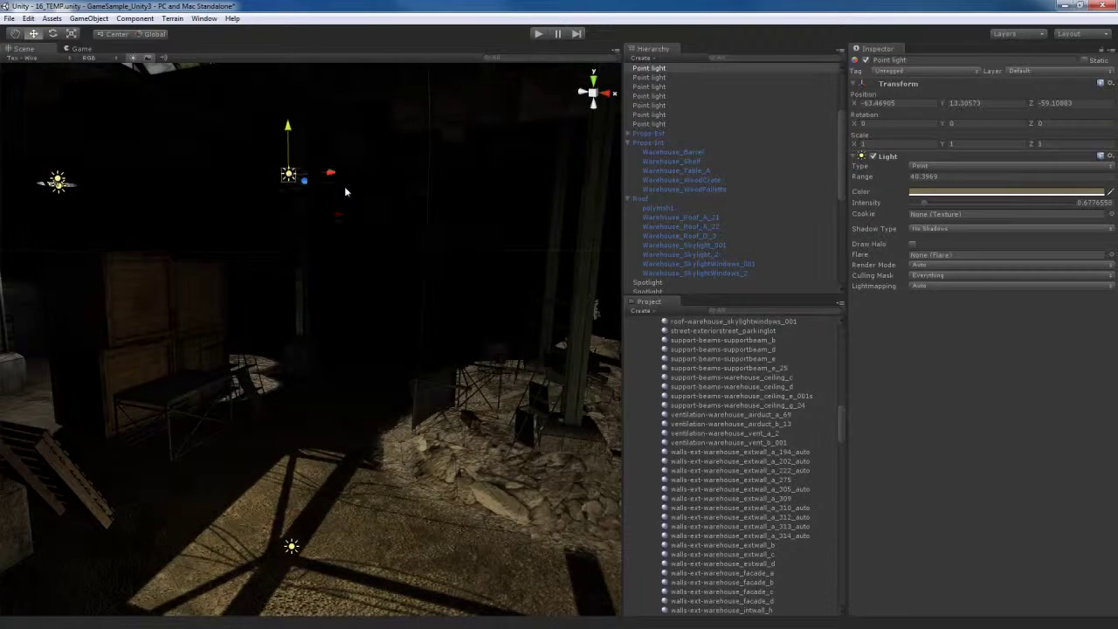
key(f)
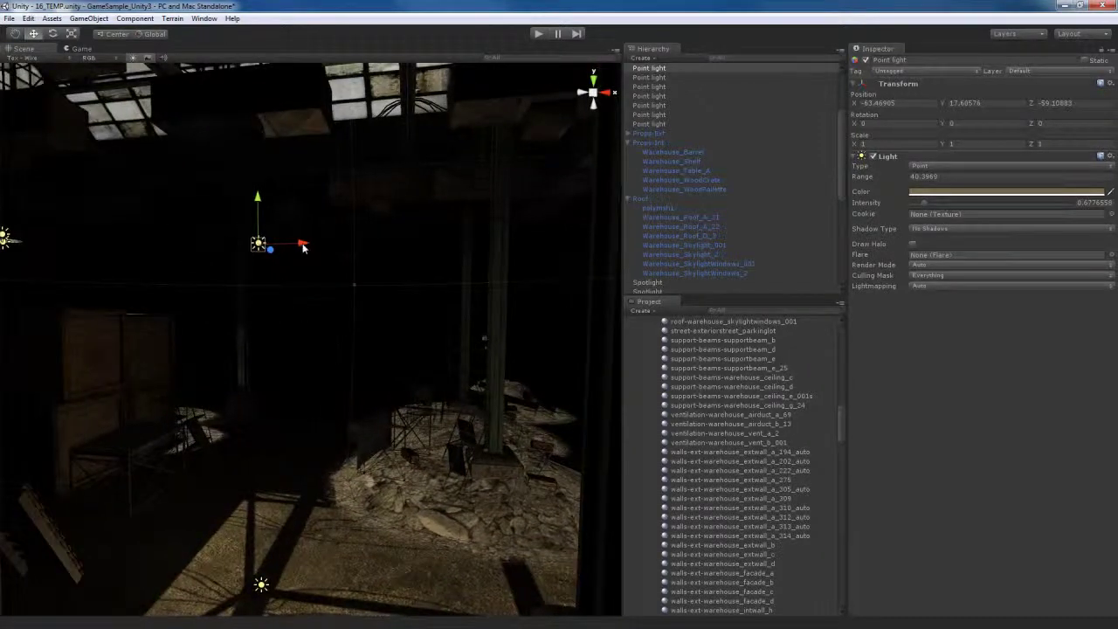
Move the raised copy horizontally to about X -64.6, Z -51.1, between the wooden crates and the rubble.
drag(302, 246, 356, 249)
alt+drag(458, 300, 379, 280)
alt+drag(269, 340, 461, 339)
alt+drag(544, 368, 355, 401)
key(a)
right_drag(356, 396, 407, 413)
mouse_move(407, 417)
alt+mouse_down()
mouse_move(425, 413)
mouse_move(407, 414)
alt+mouse_up()
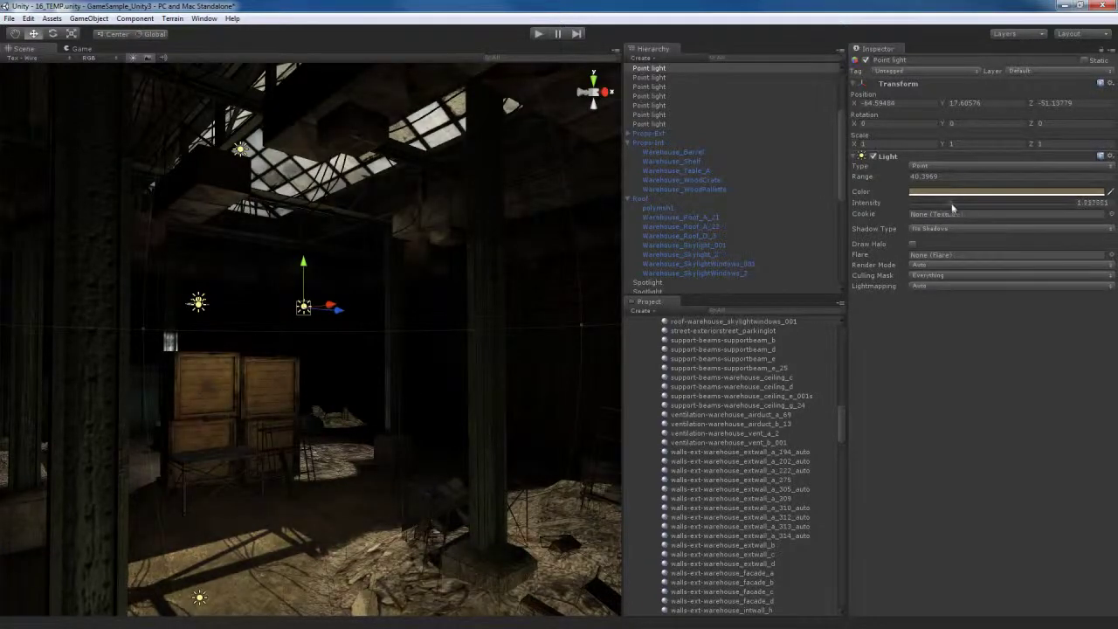
Set the raised copy's intensity to about 1.76 and lower the light to about Y 14.1.
drag(946, 203, 944, 203)
alt+drag(429, 384, 500, 389)
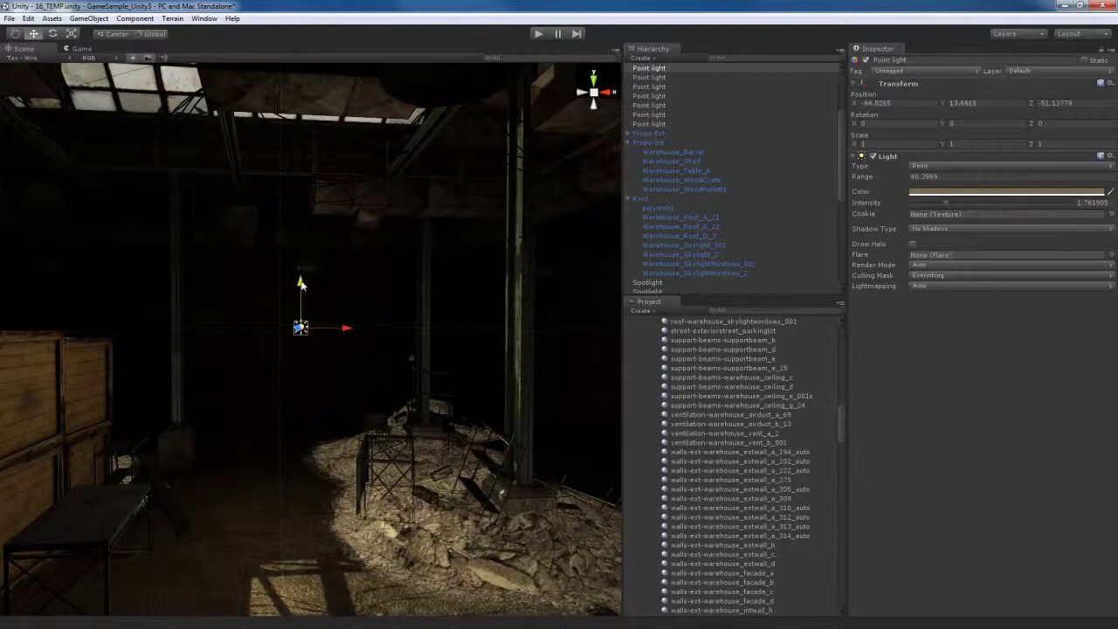
right_drag(299, 294, 267, 344)
right_drag(448, 339, 287, 288)
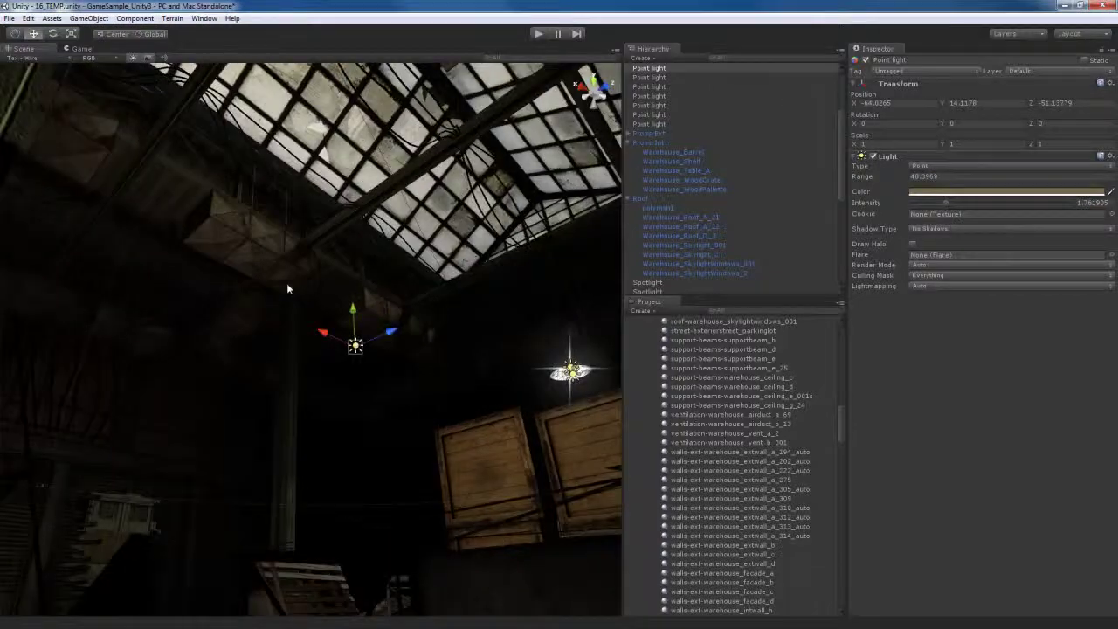
Increase the range of the raised point light near the crates to about 57.5.
right_drag(252, 259, 551, 374)
key(w)
right_drag(356, 340, 197, 334)
key(s)
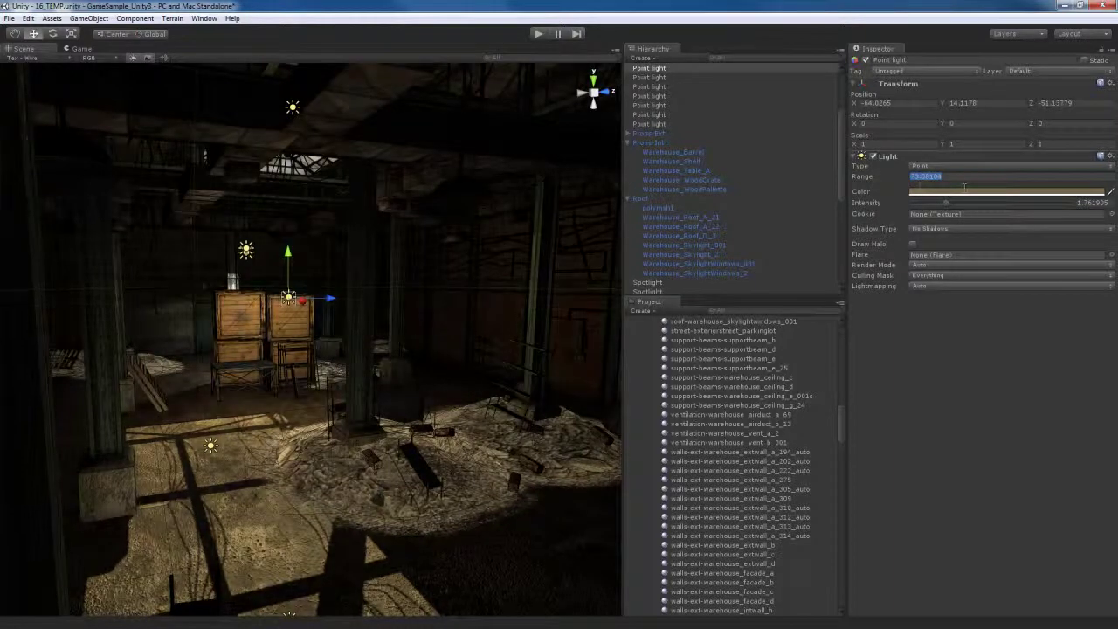
scroll(332, 372, up, 10)
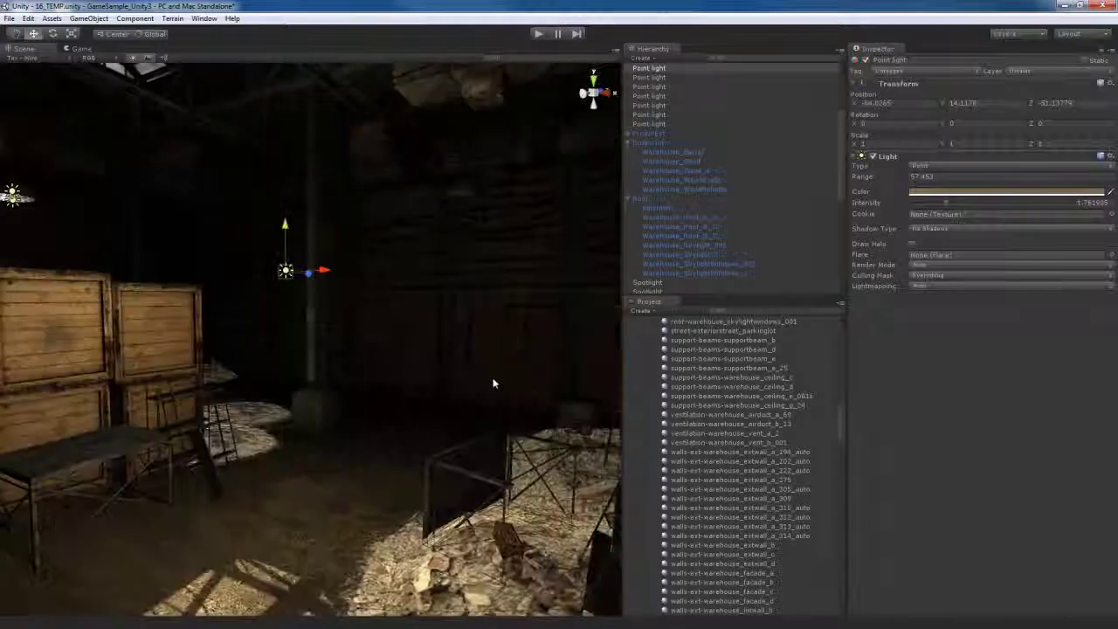
Select the Sun Light, try an intensity of 1, and set its intensity to 0.75.
right_drag(492, 379, 257, 376)
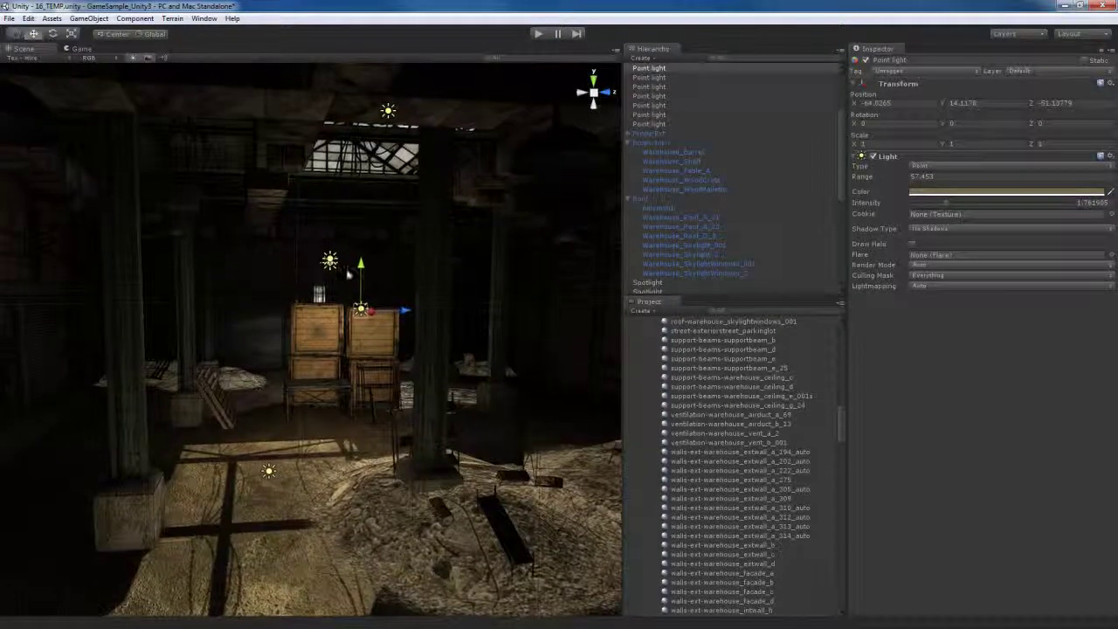
click(386, 114)
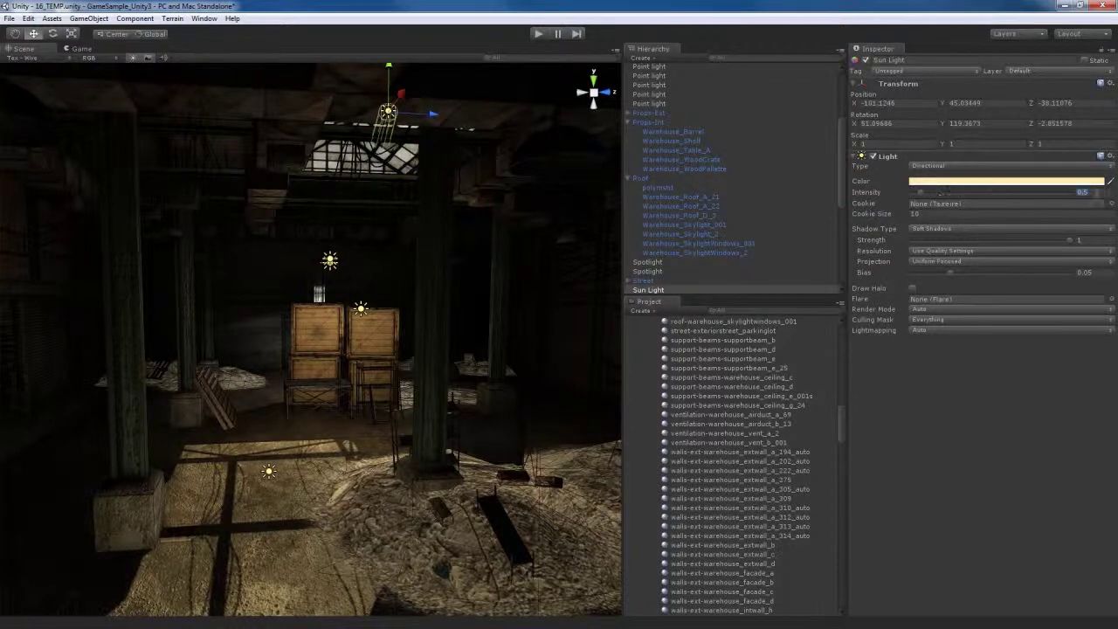
text(1)
key(Return)
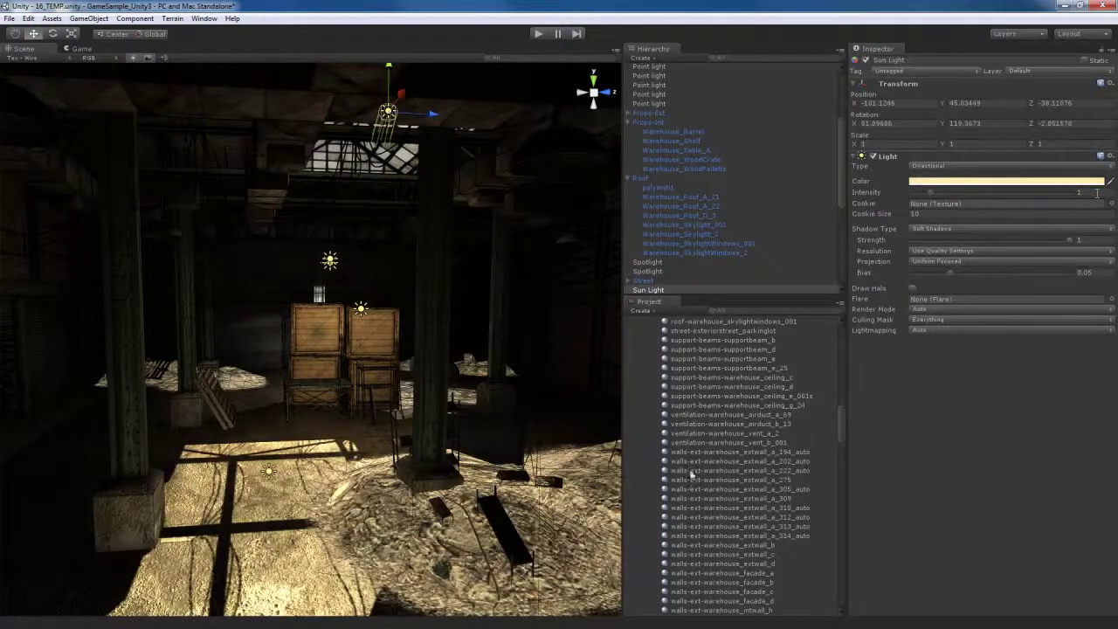
right_drag(355, 402, 626, 425)
right_drag(591, 275, 408, 457)
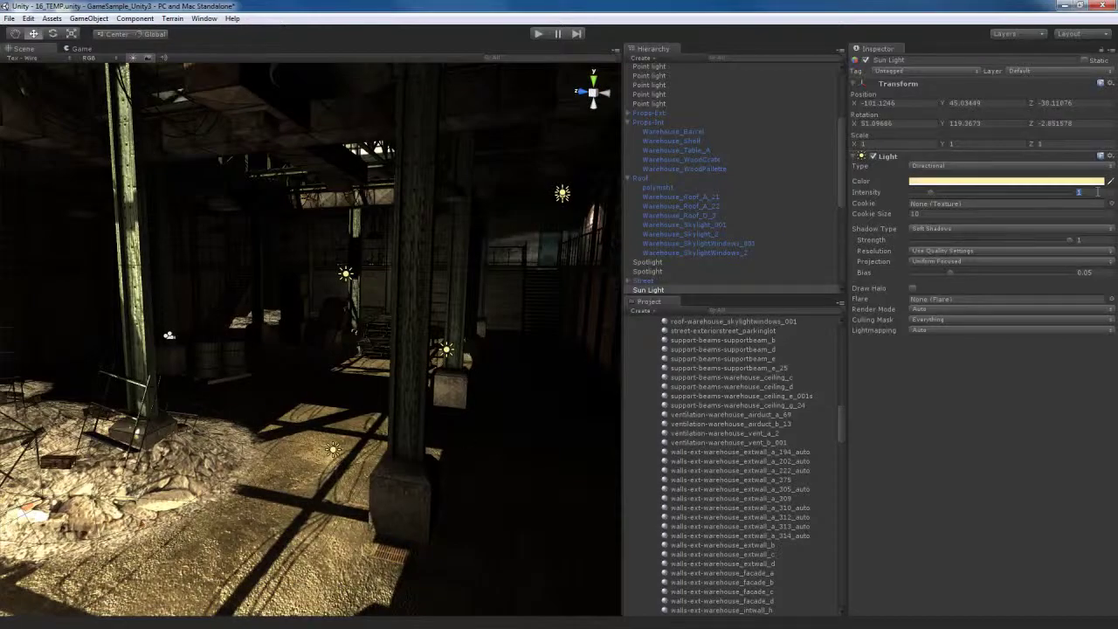
text(0.75)
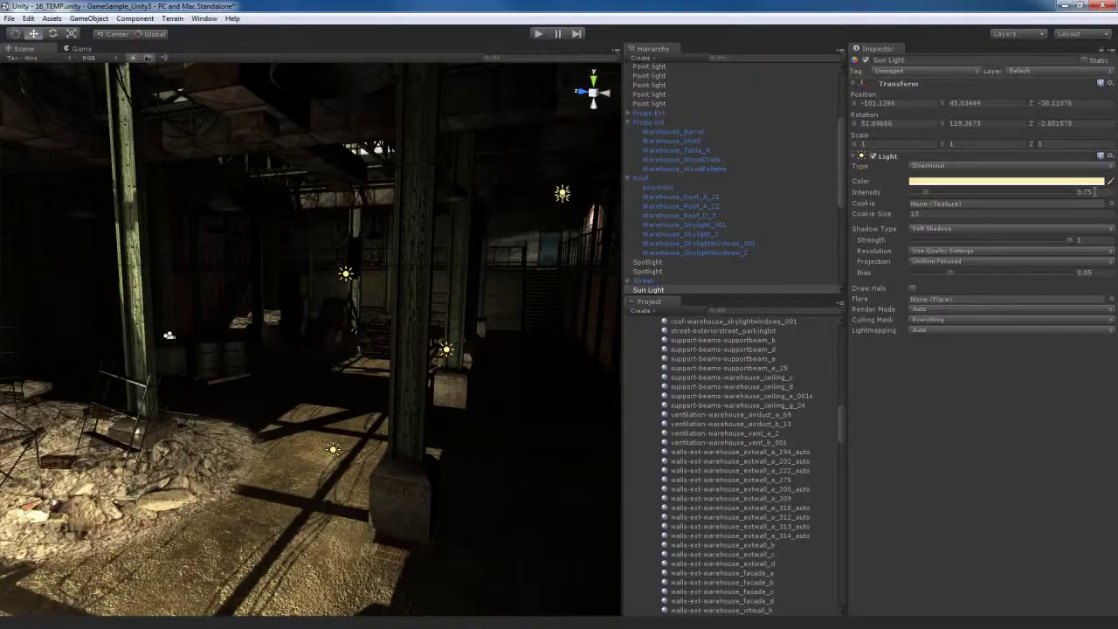
Duplicate the raised point light near the crates and move the copy along X to about -22.8.
right_drag(368, 506, 308, 343)
click(317, 299)
right_drag(299, 430, 299, 430)
key(s)
key(d)
key(a)
key(d)
key(w)
right_drag(177, 387, 236, 416)
key(s)
key(a)
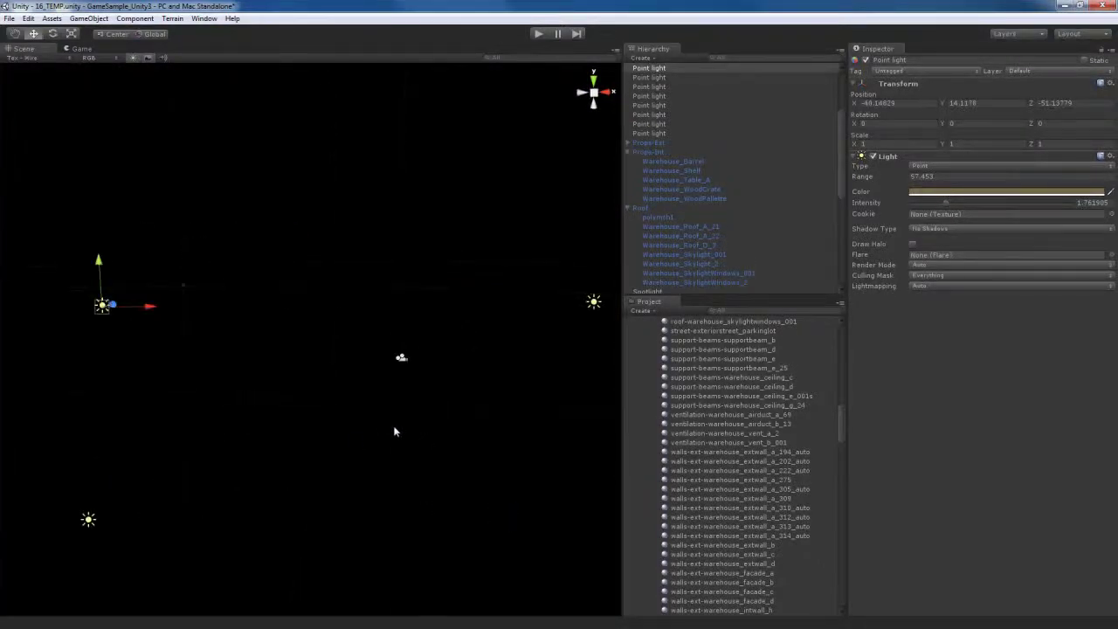
right_drag(303, 398, 233, 316)
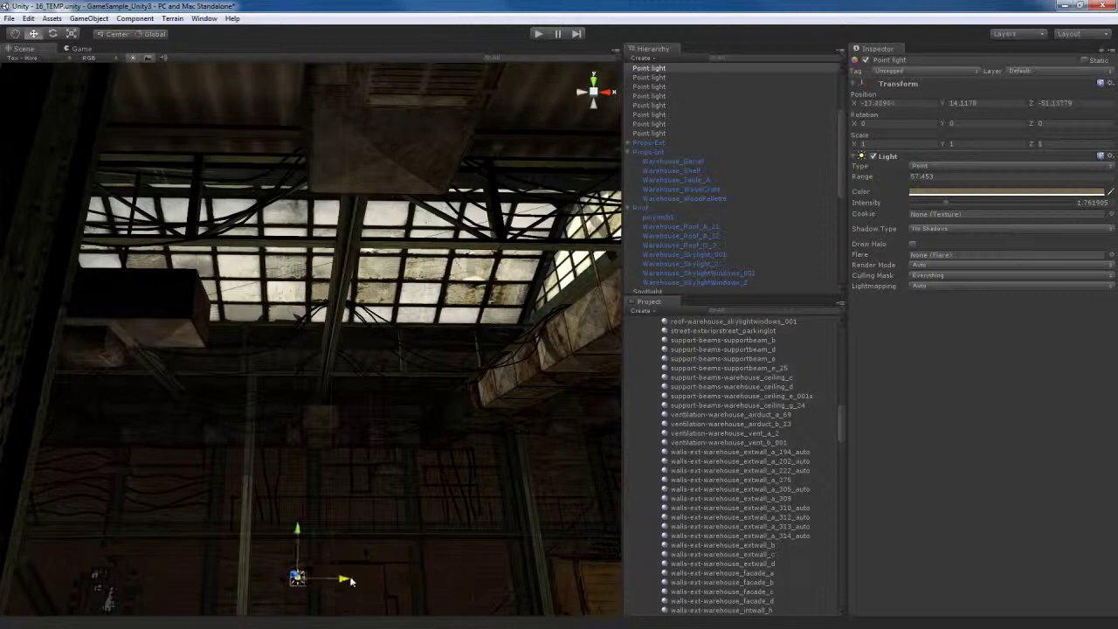
right_drag(369, 578, 377, 425)
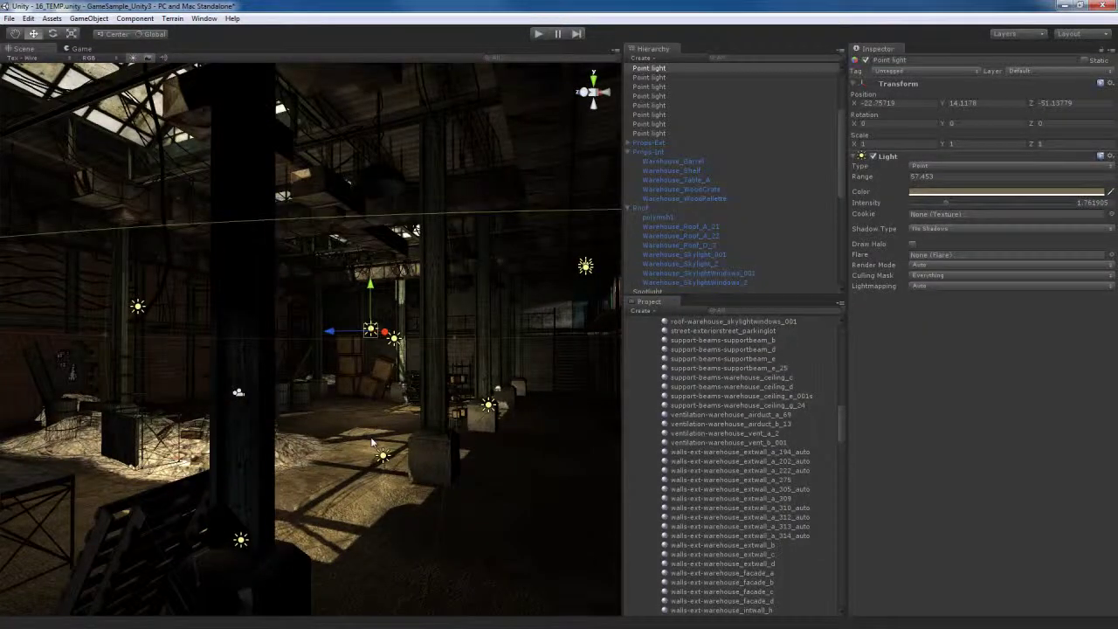
Inspect the warehouse lighting from several viewpoints, checking the rubble pile, dark walls, pillars and sunlit floor.
mouse_move(390, 446)
right_down()
mouse_move(416, 446)
mouse_move(404, 448)
right_up()
key(a)
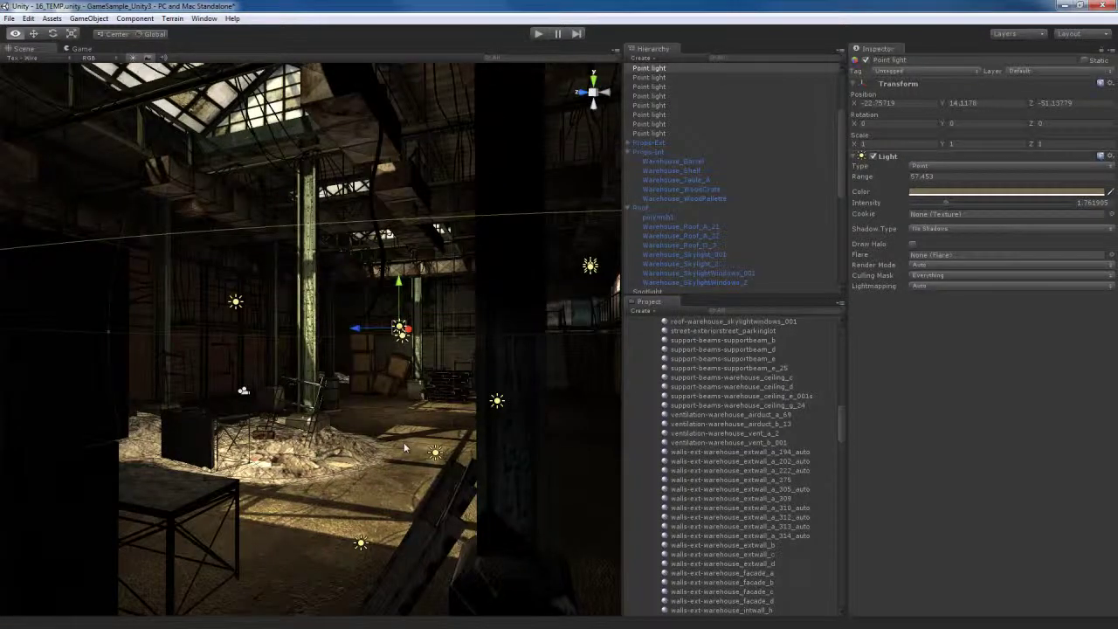
right_drag(404, 442, 340, 471)
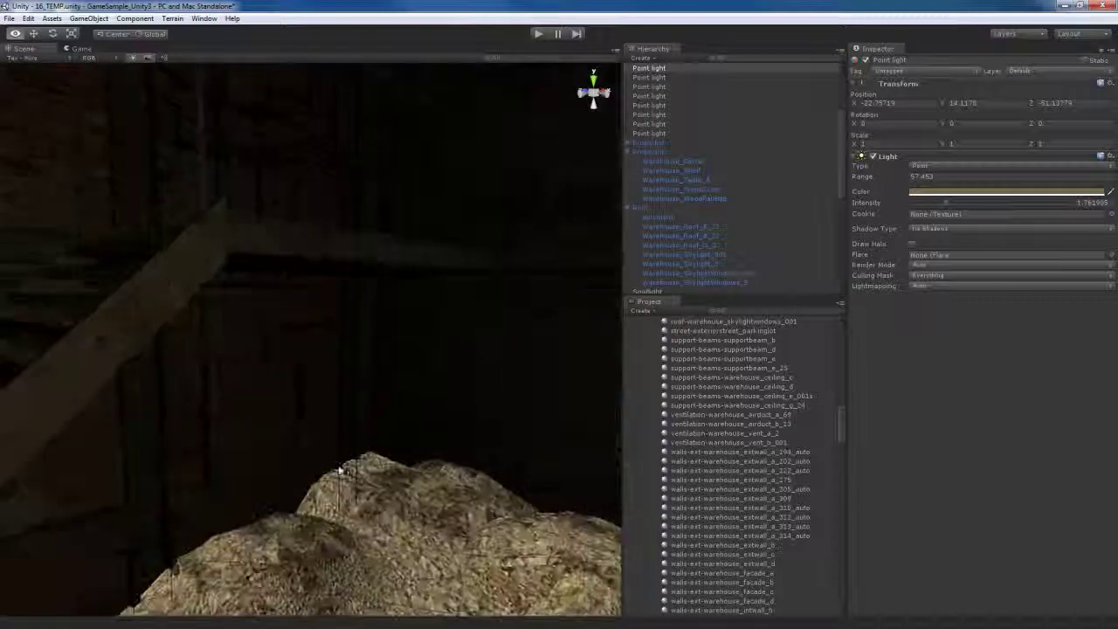
right_drag(412, 394, 327, 442)
right_drag(408, 441, 453, 438)
right_drag(349, 460, 105, 455)
right_drag(272, 453, 149, 437)
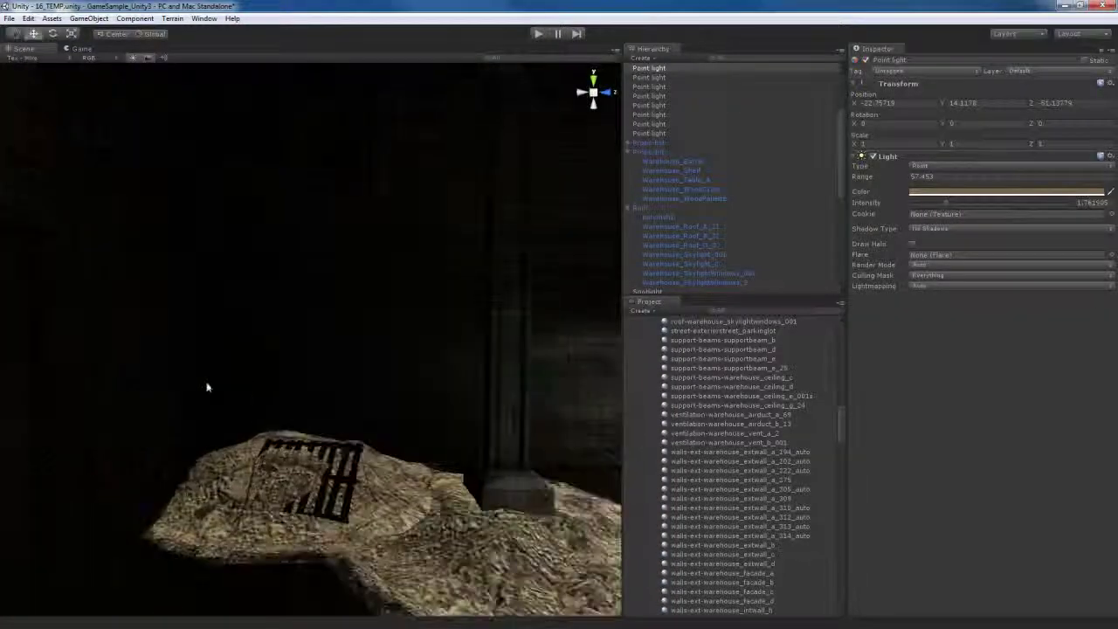
right_drag(208, 456, 425, 476)
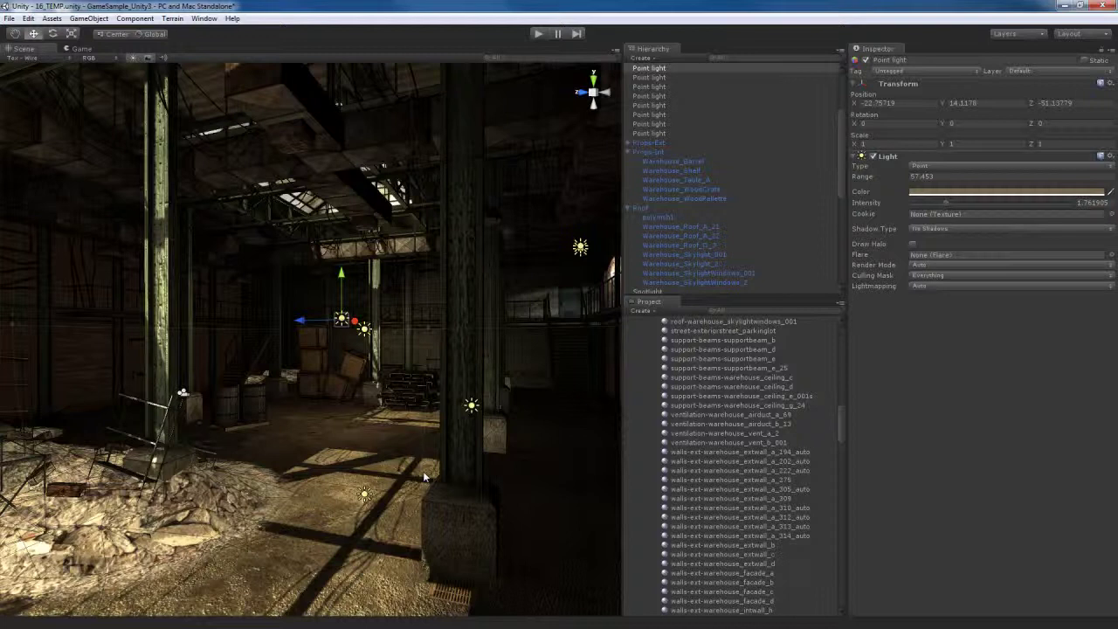
right_drag(382, 435, 407, 454)
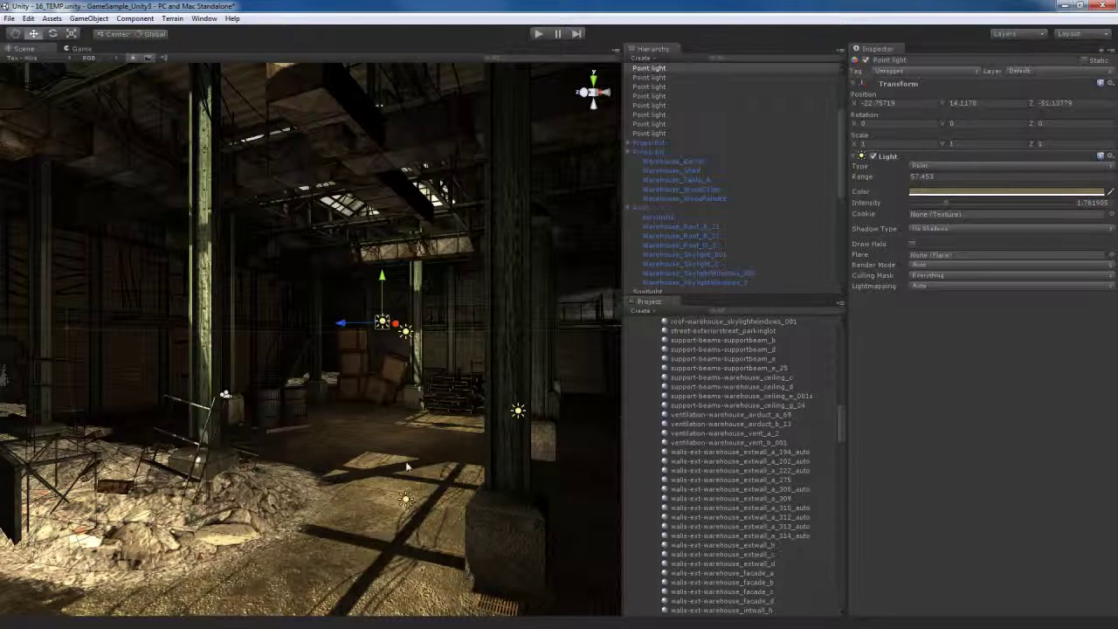
right_drag(407, 467, 408, 466)
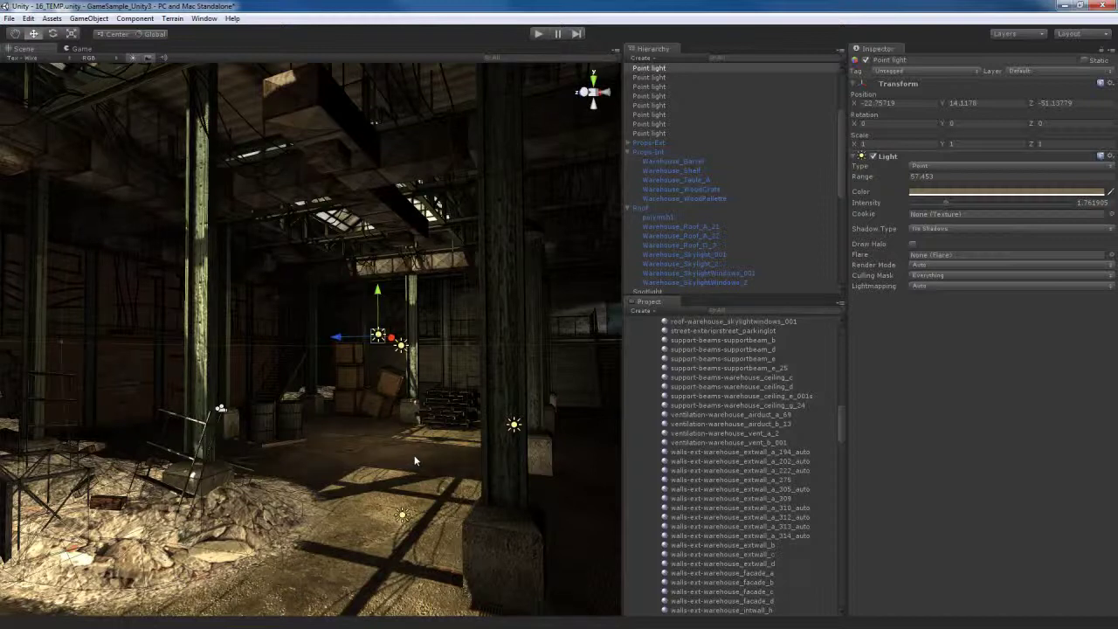
mouse_move(414, 460)
right_down()
mouse_move(251, 450)
mouse_move(258, 431)
mouse_move(403, 430)
mouse_move(408, 443)
right_up()
right_drag(269, 440, 403, 482)
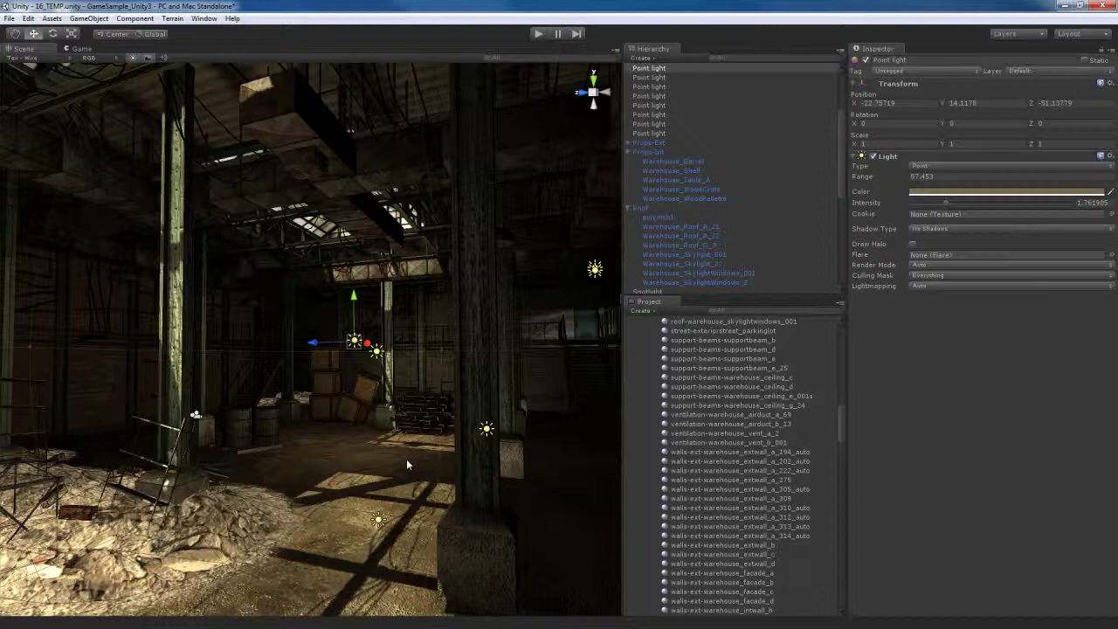
right_drag(413, 471, 405, 475)
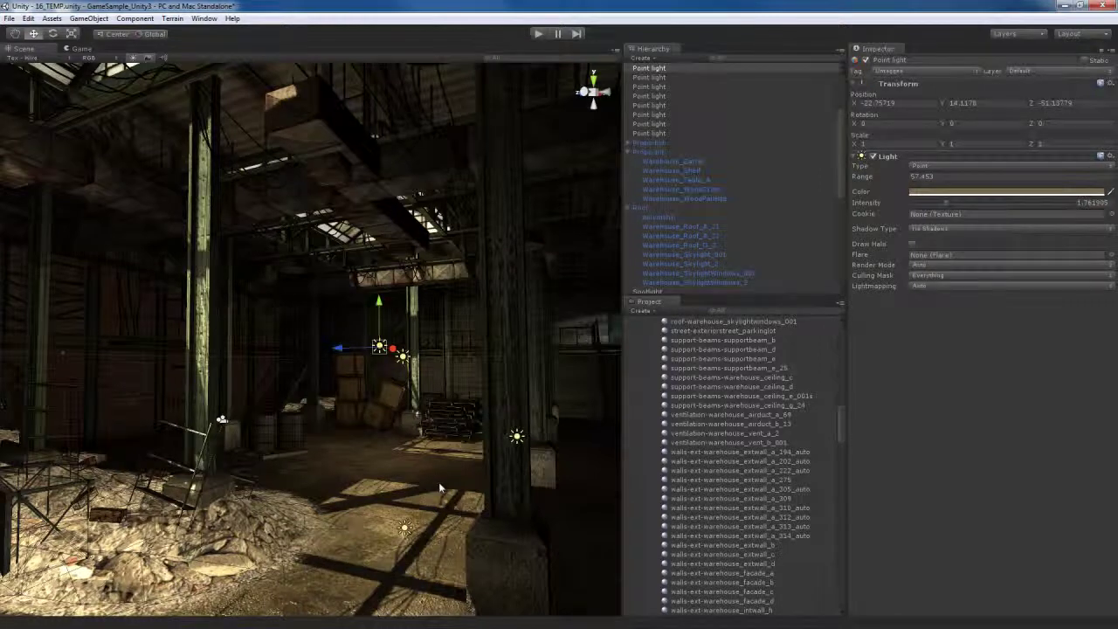
right_drag(402, 476, 355, 490)
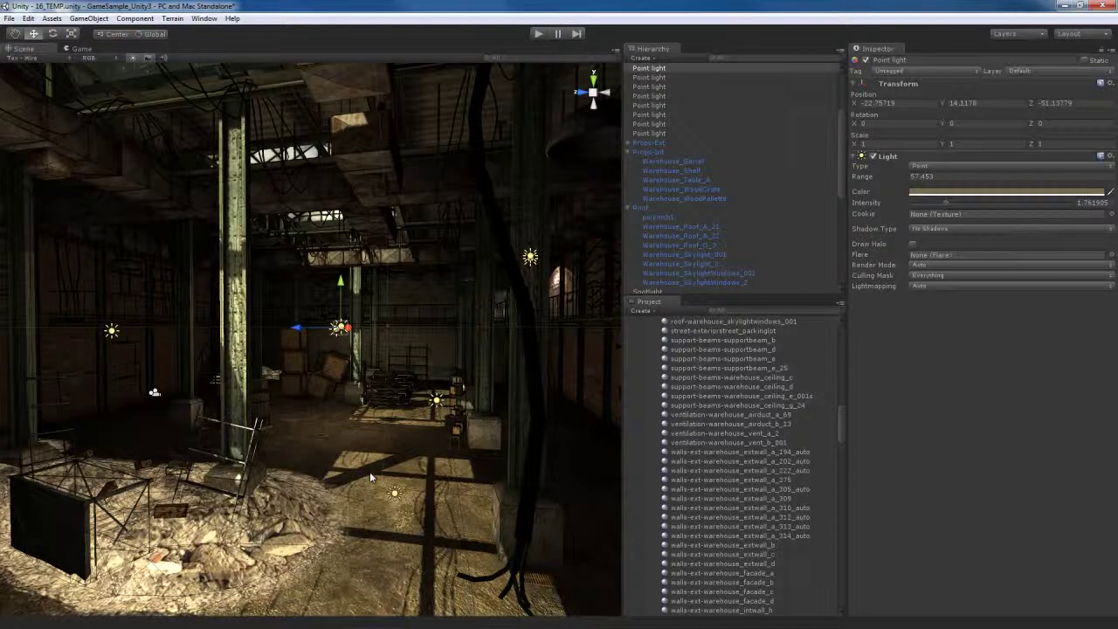